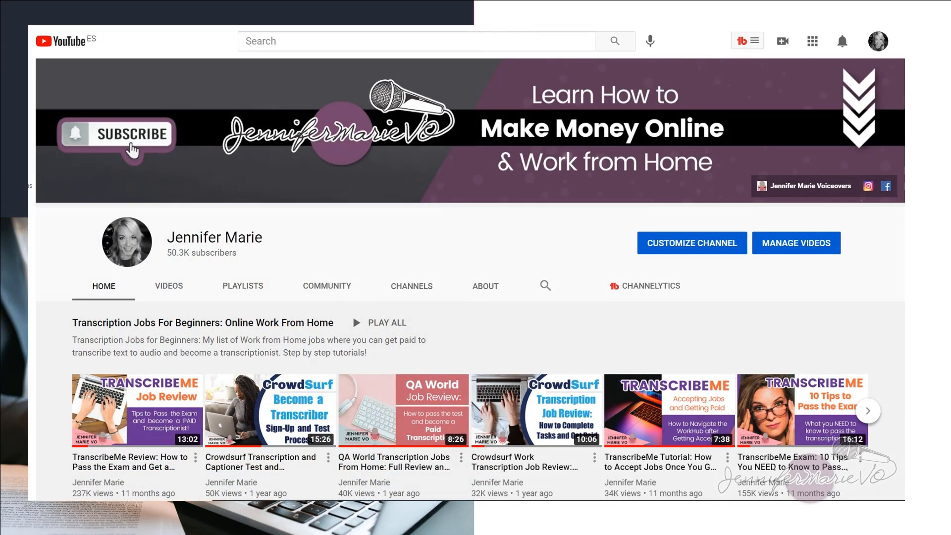
pyautogui.scroll(-2, 470, 297)
pyautogui.scroll(-3, 470, 298)
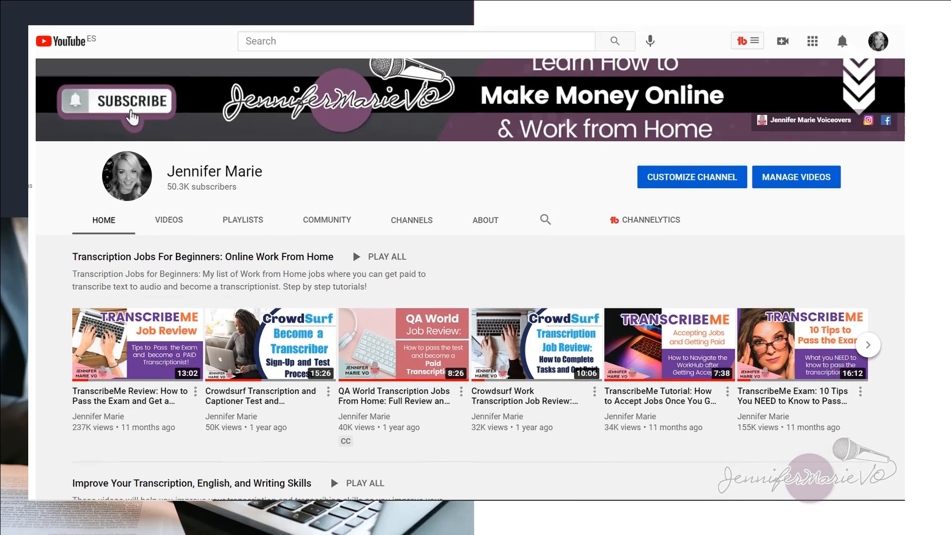
pyautogui.scroll(-2, 470, 298)
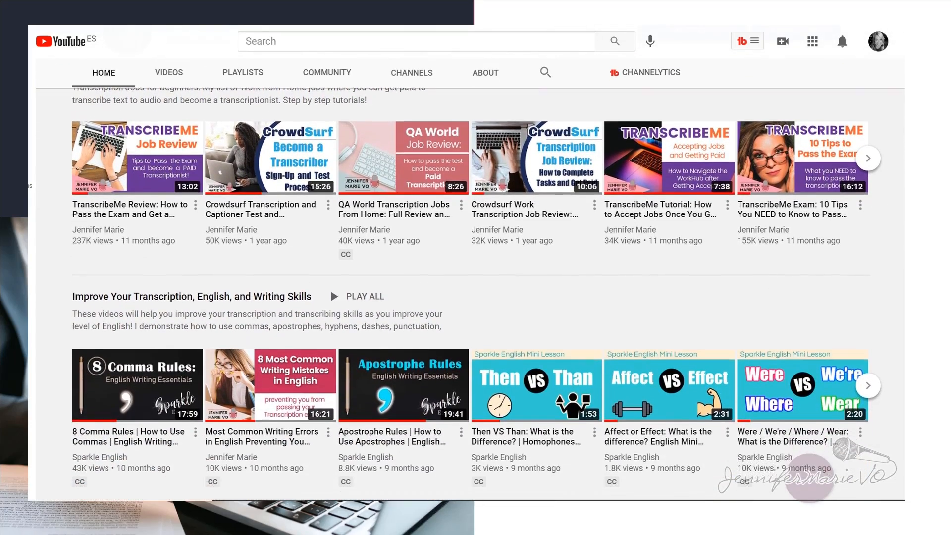
pyautogui.scroll(-3, 471, 297)
pyautogui.scroll(-3, 470, 297)
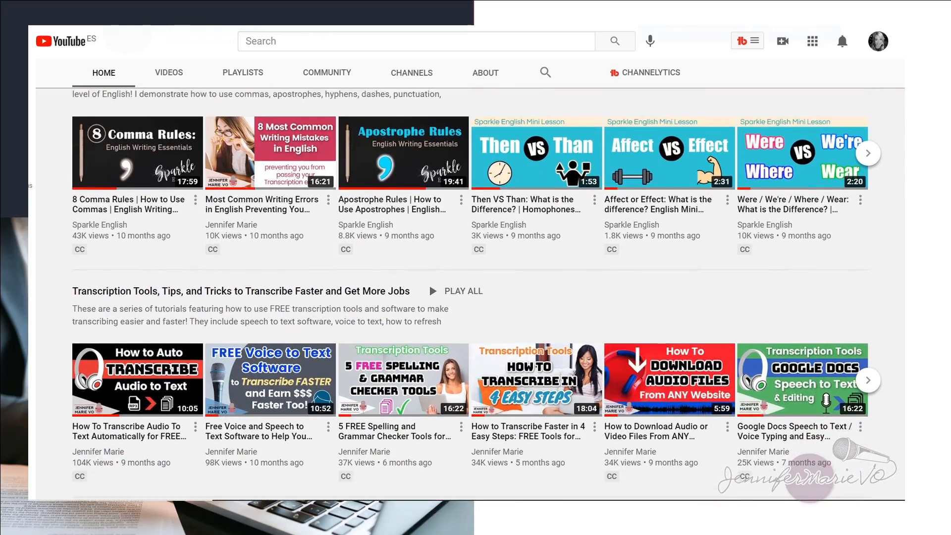
pyautogui.scroll(-3, 470, 298)
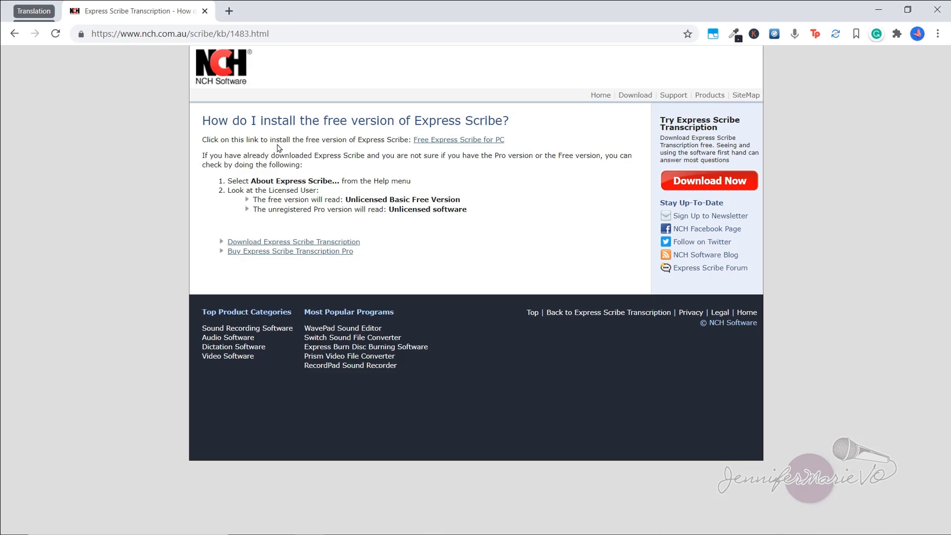
# Download the free Express Scribe for PC installer (essetup.exe) and run it
pyautogui.click(460, 143)
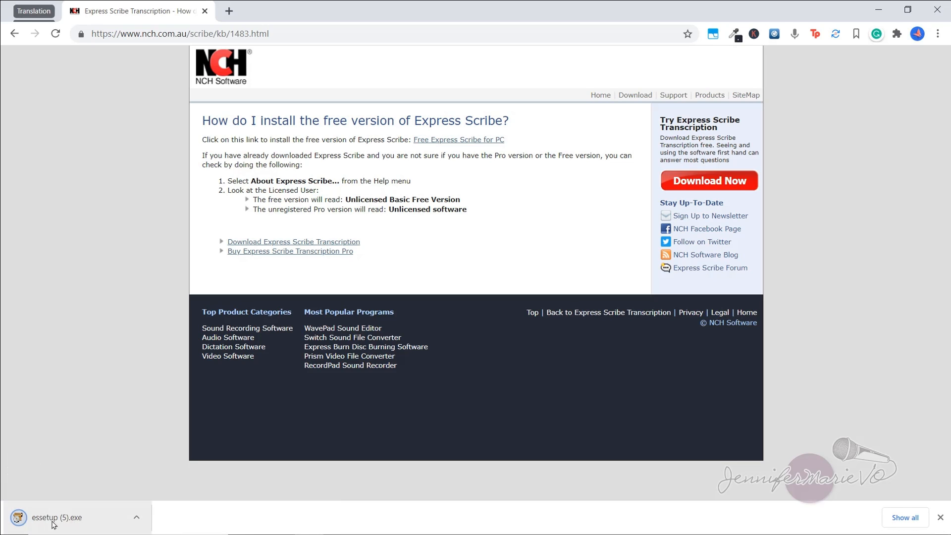
pyautogui.click(89, 524)
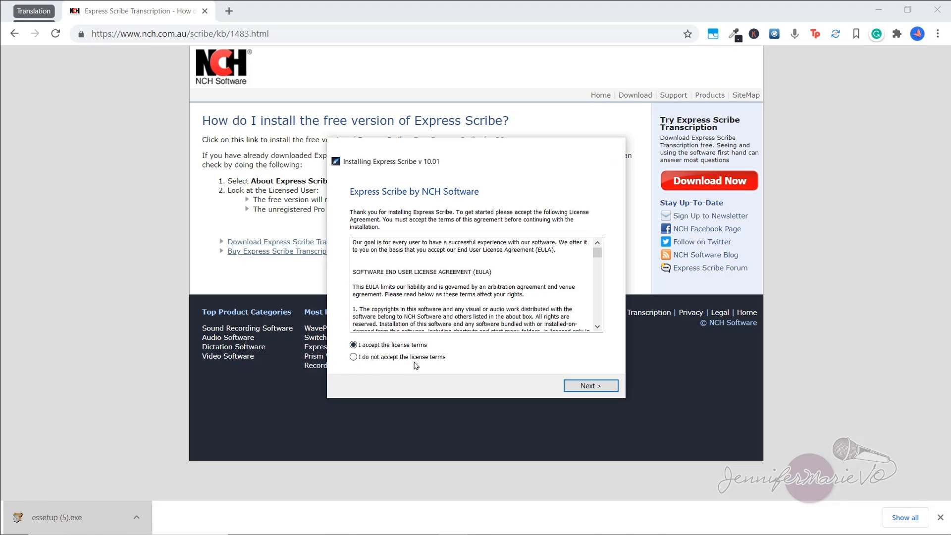
# Accept the license terms and install, so Express Scribe opens with its Pro offer
pyautogui.click(578, 388)
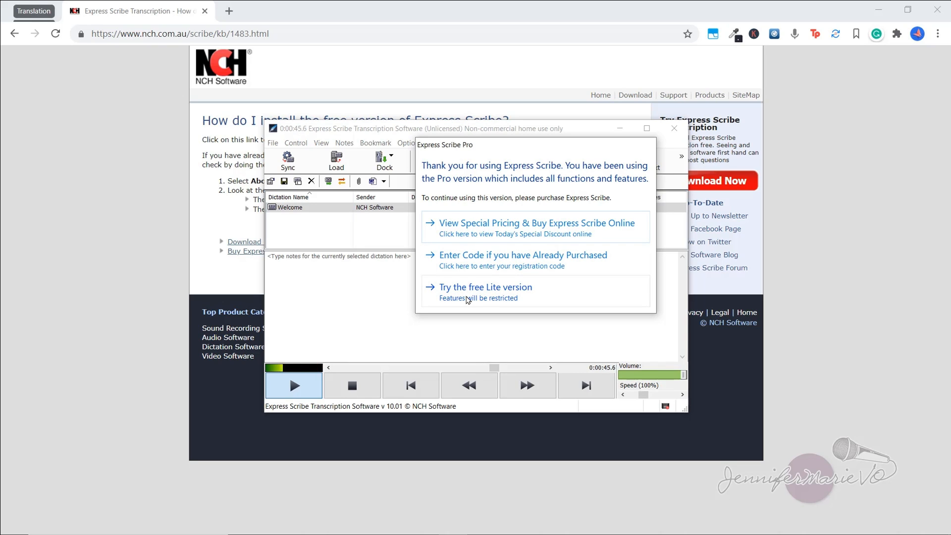
# Continue with the free Lite version and stop the Welcome dictation playing
pyautogui.click(467, 300)
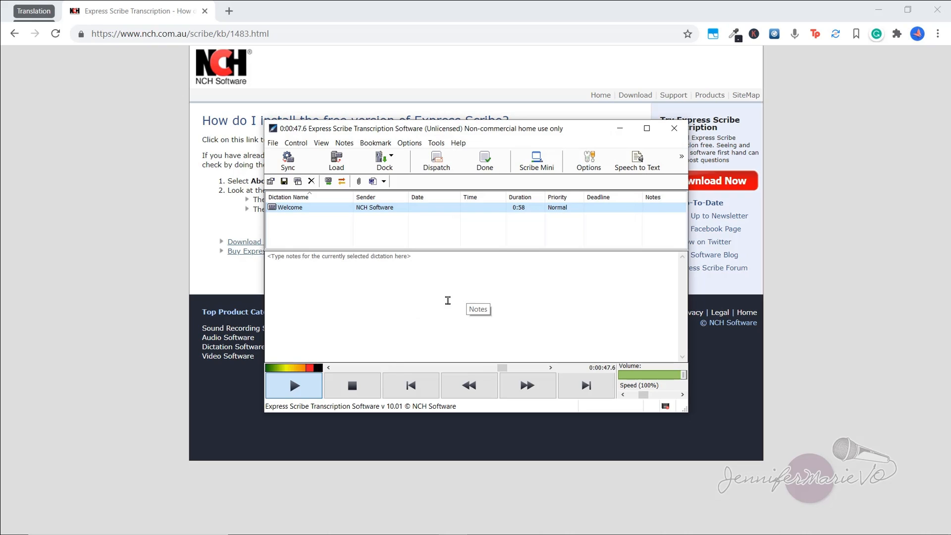
pyautogui.press('F4')
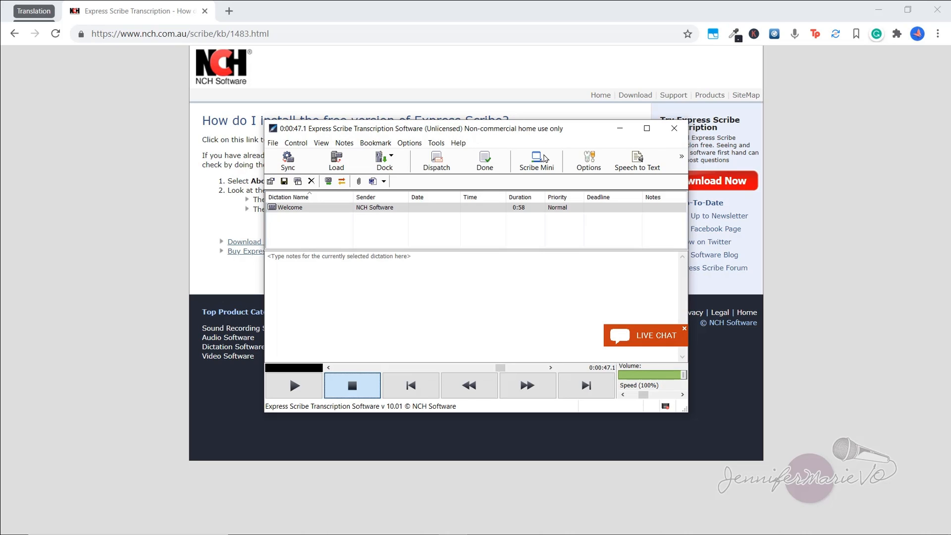
pyautogui.click(444, 287)
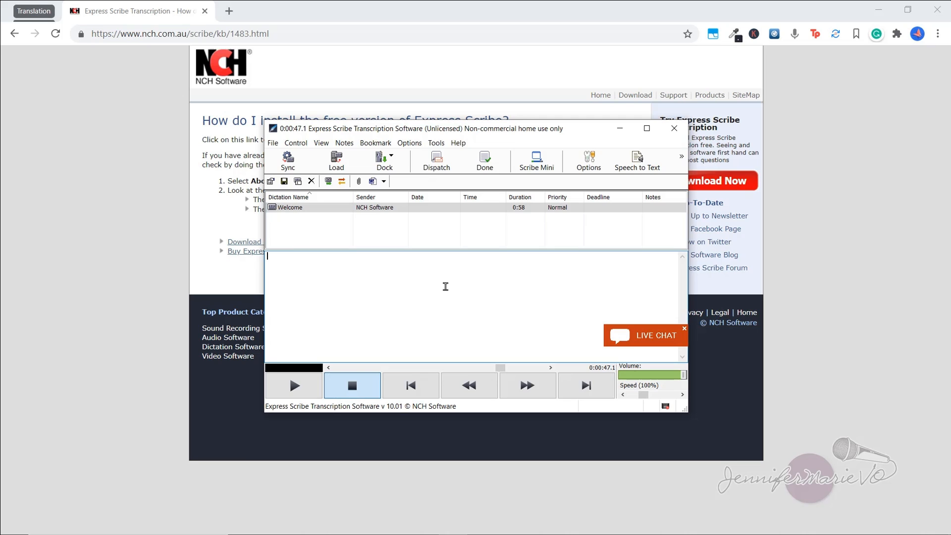
# Review the version and licence details in Help > About Express Scribe, then dismiss it
pyautogui.click(458, 143)
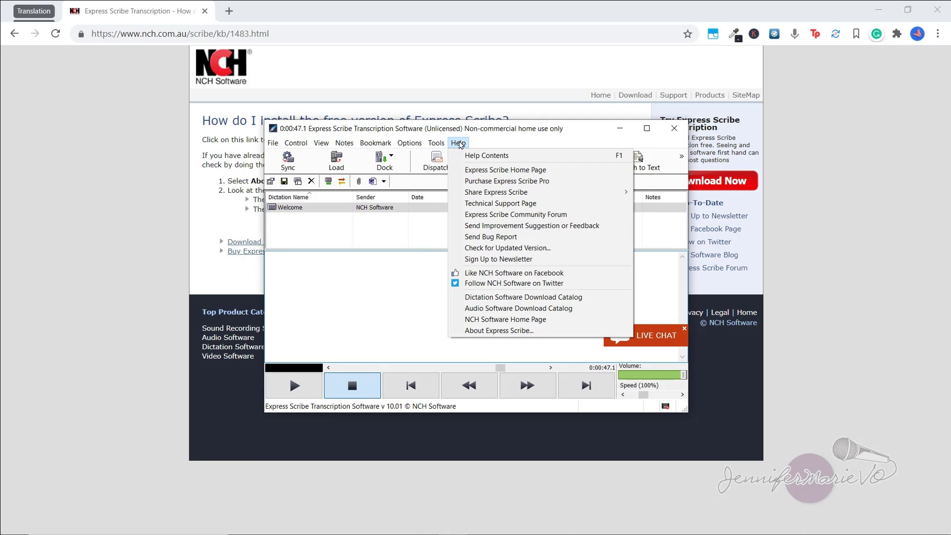
pyautogui.click(482, 334)
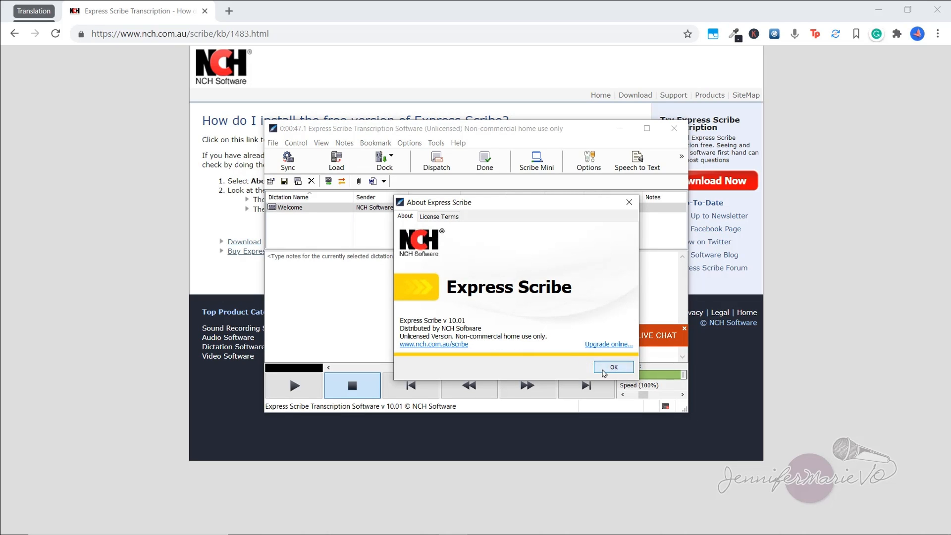
pyautogui.click(604, 373)
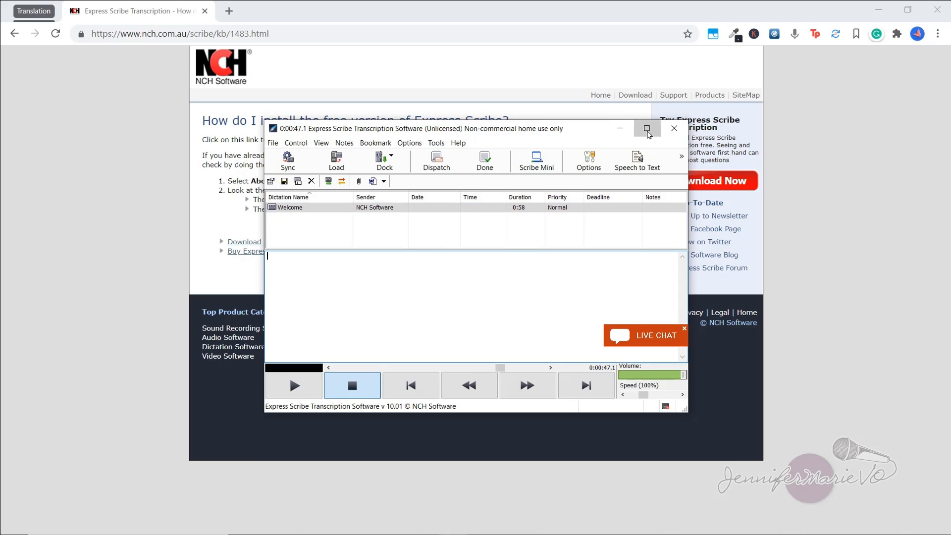
# Maximize Express Scribe, dismiss the LIVE CHAT popup and select the Welcome dictation
pyautogui.click(648, 130)
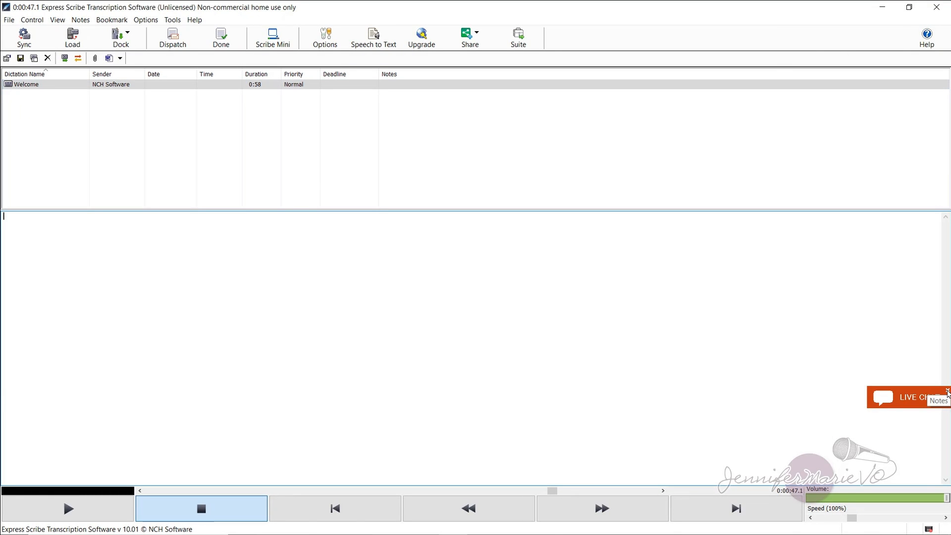
pyautogui.click(948, 392)
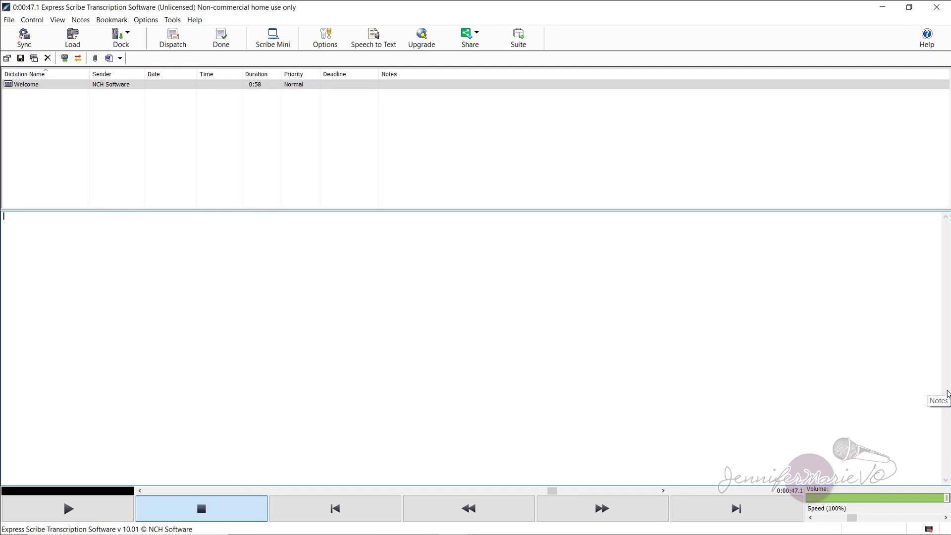
pyautogui.click(61, 116)
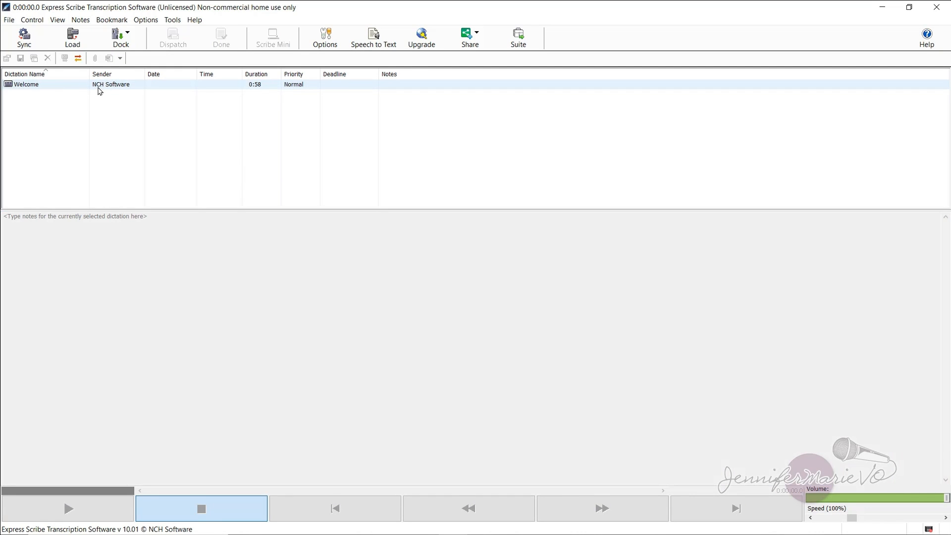
pyautogui.click(61, 90)
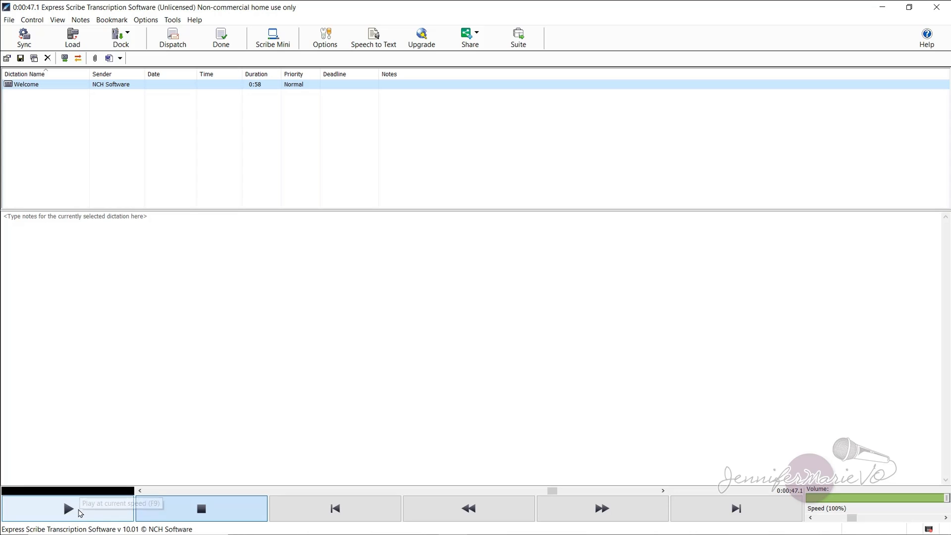
# Try Play, Stop, F9 resume, Rewind and Fast Forward on the Welcome dictation, then stop it
pyautogui.click(80, 512)
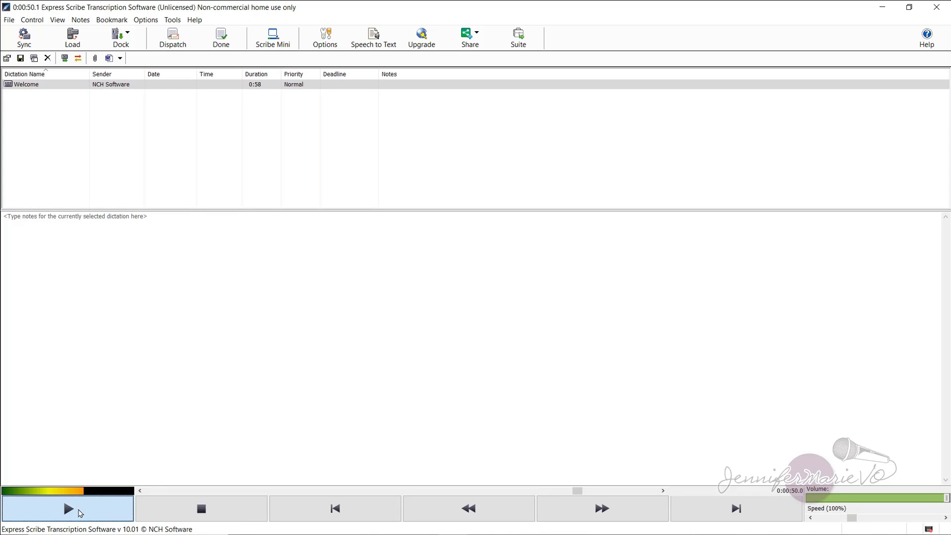
pyautogui.click(186, 513)
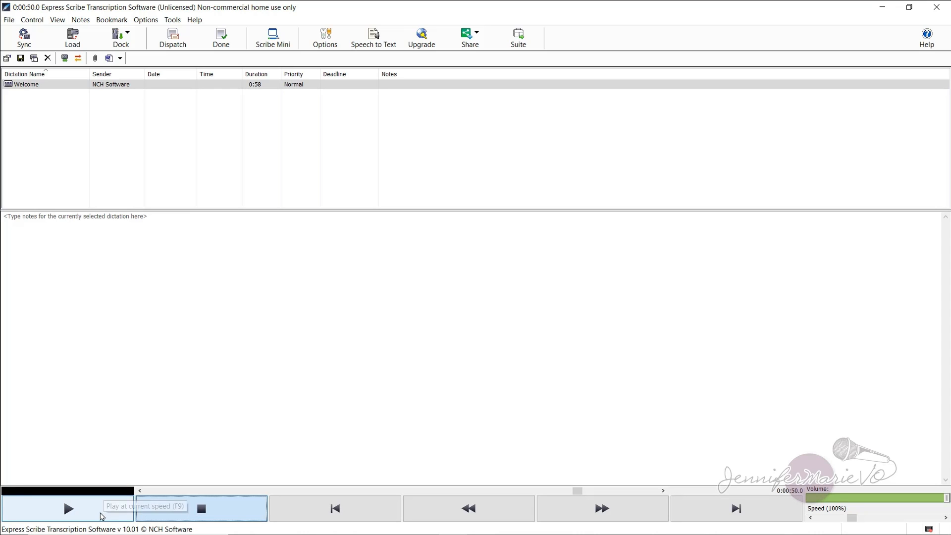
pyautogui.press('F9')
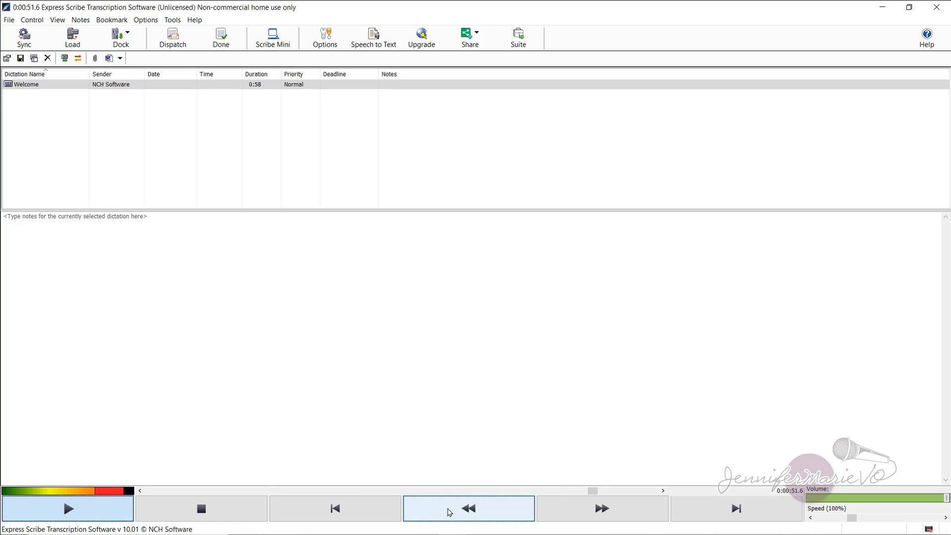
pyautogui.click(449, 512)
pyautogui.click(567, 508)
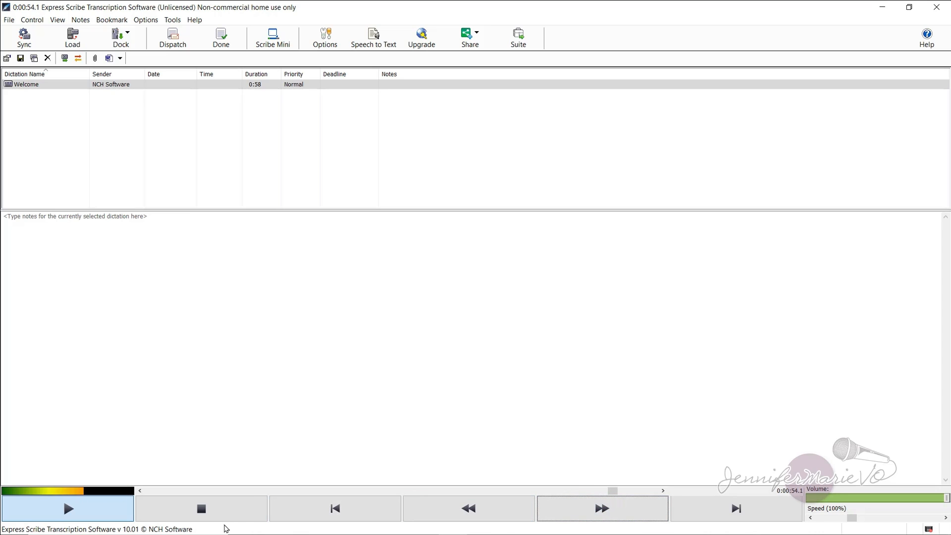
pyautogui.click(201, 509)
pyautogui.click(54, 109)
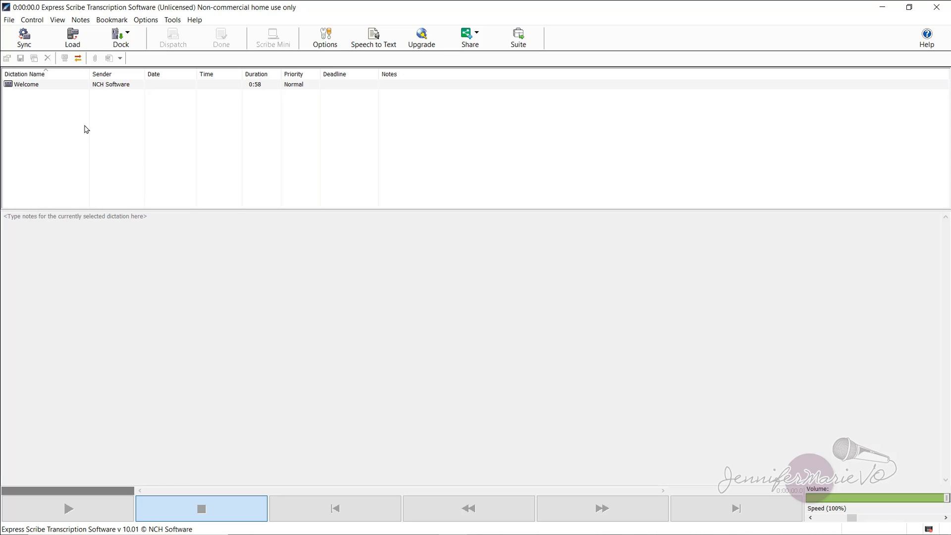
# Load the no or know sparkle english audio from Downloads\0 - Sparkle English as a dictation
pyautogui.rightClick(58, 118)
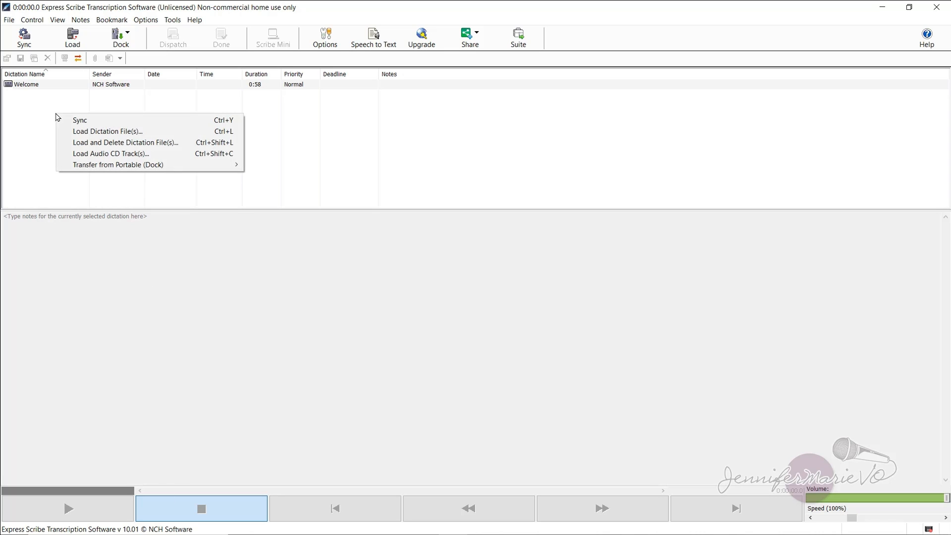
pyautogui.click(104, 132)
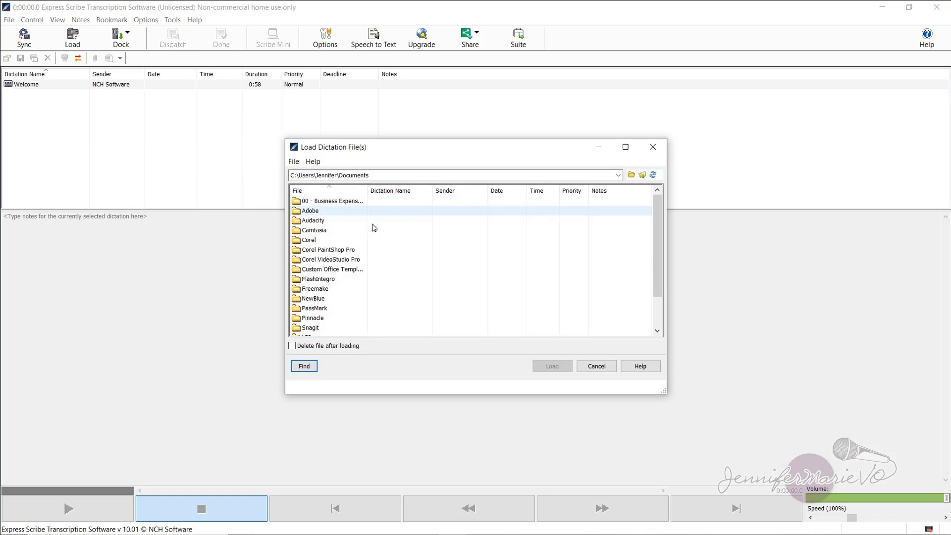
pyautogui.scroll(-2, 395, 281)
pyautogui.scroll(2, 394, 281)
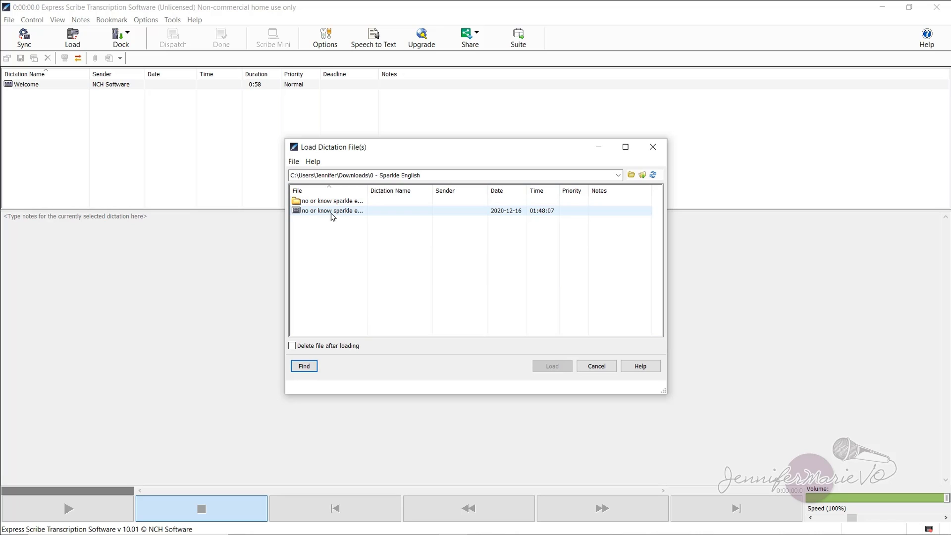
pyautogui.click(352, 214)
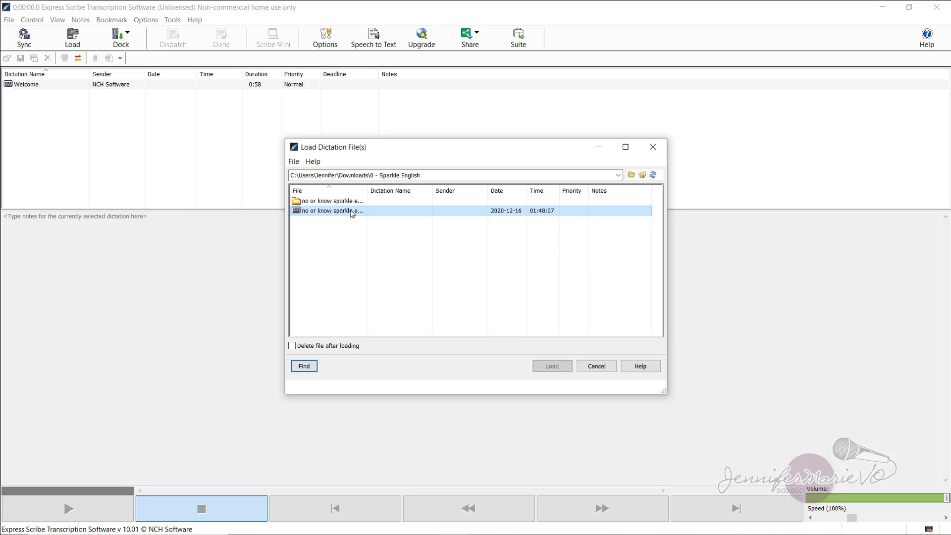
pyautogui.click(554, 364)
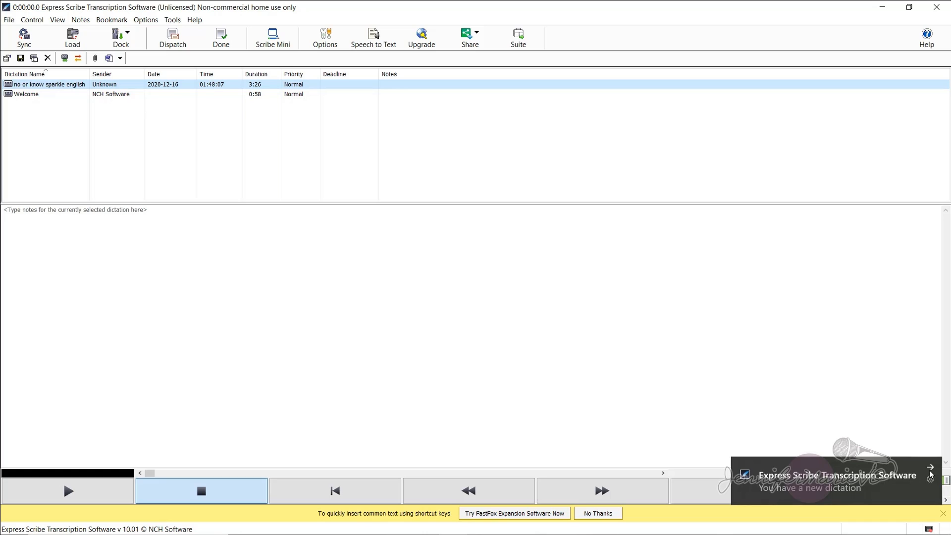
pyautogui.click(817, 402)
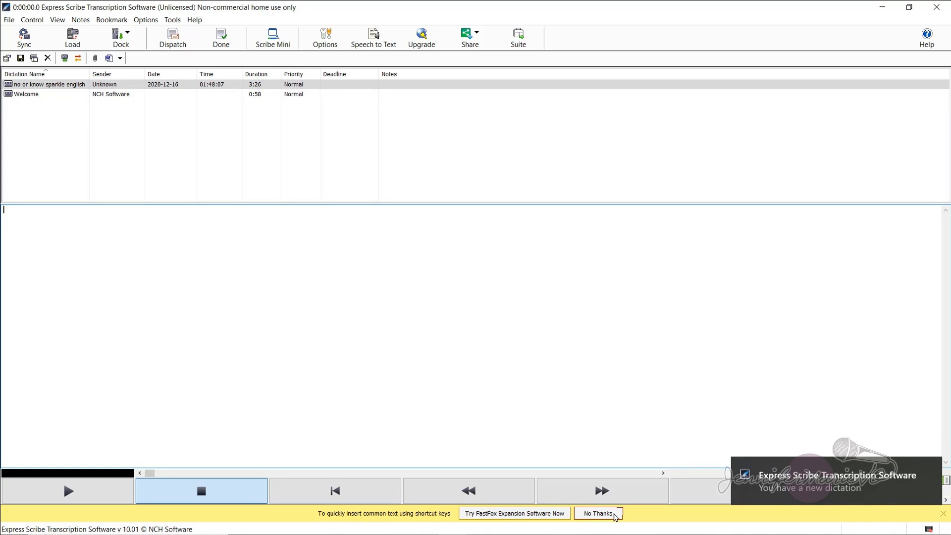
# Dismiss the typing software offer, select the sparkle english dictation and test playback
pyautogui.click(599, 513)
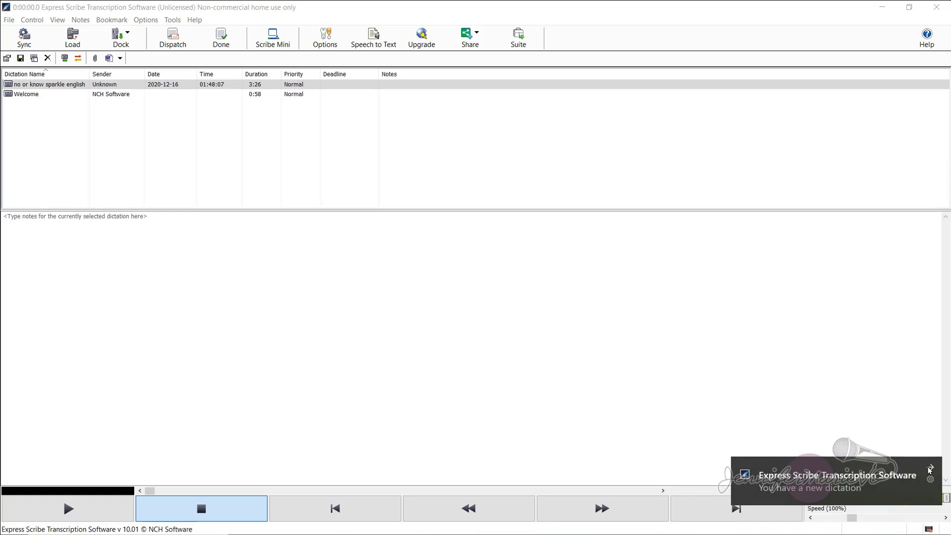
pyautogui.click(83, 85)
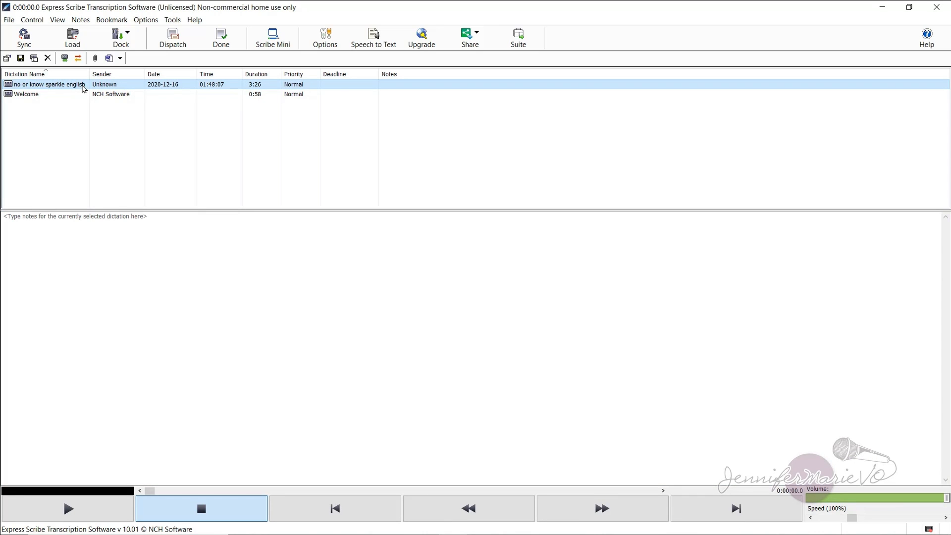
pyautogui.click(82, 515)
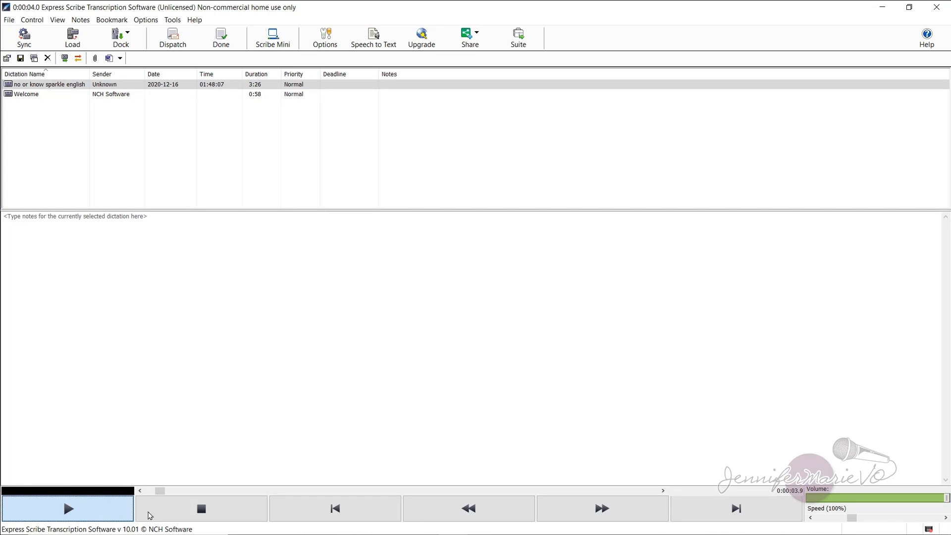
pyautogui.click(201, 508)
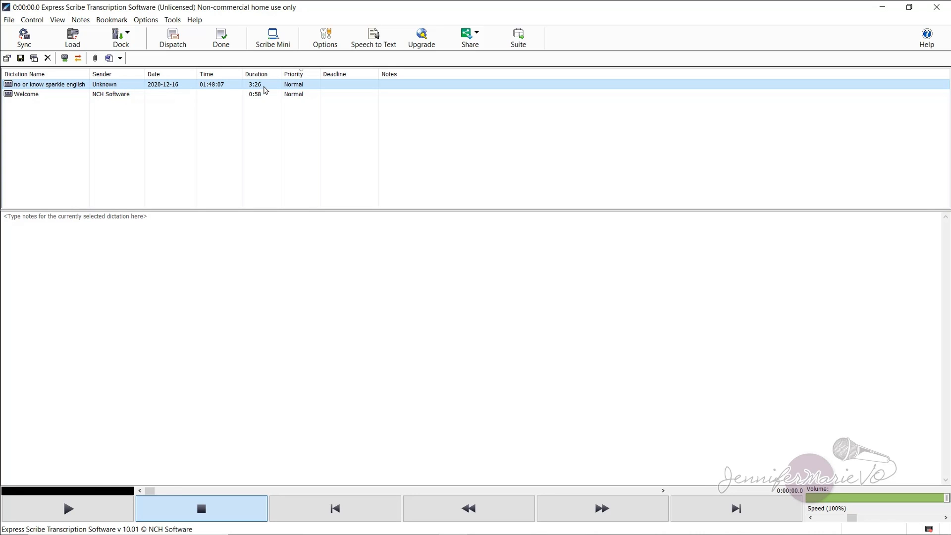
pyautogui.press('F9')
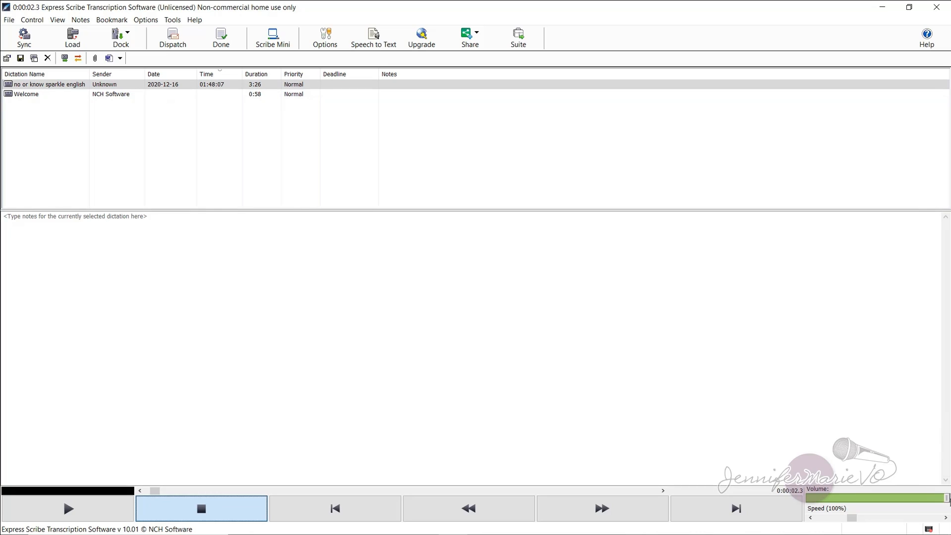
# Lower the volume to about half and slow playback speed to 74%, checking each by playing
pyautogui.moveTo(947, 500); pyautogui.dragTo(874, 500)
pyautogui.click(97, 514)
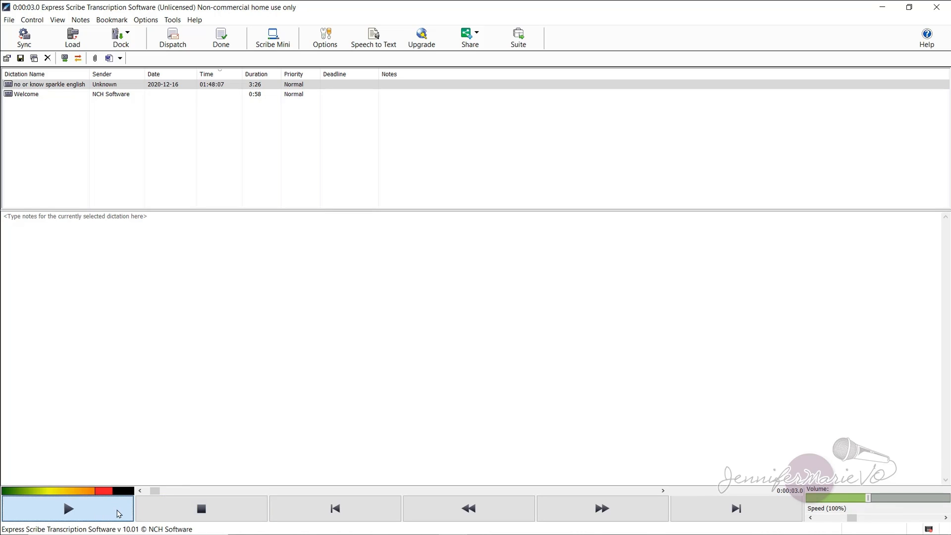
pyautogui.click(201, 509)
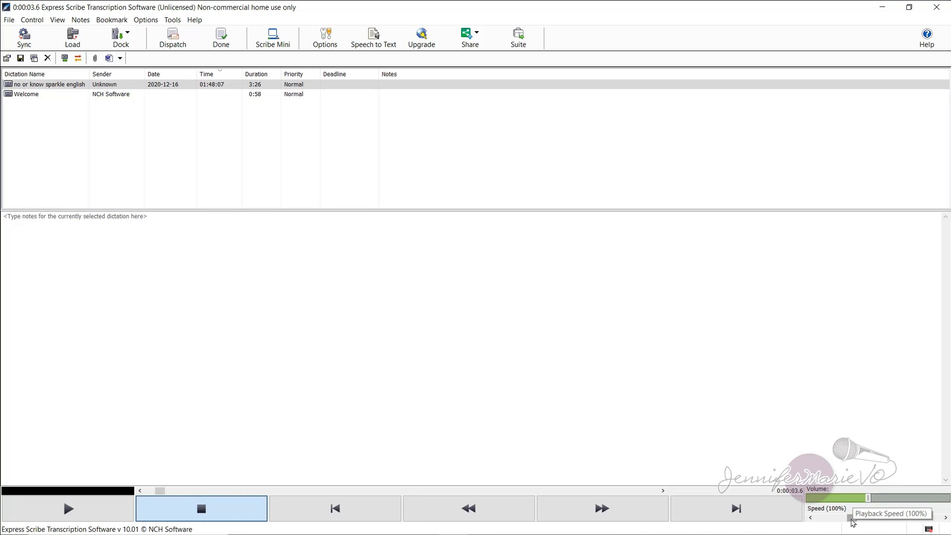
pyautogui.moveTo(853, 524); pyautogui.dragTo(841, 520)
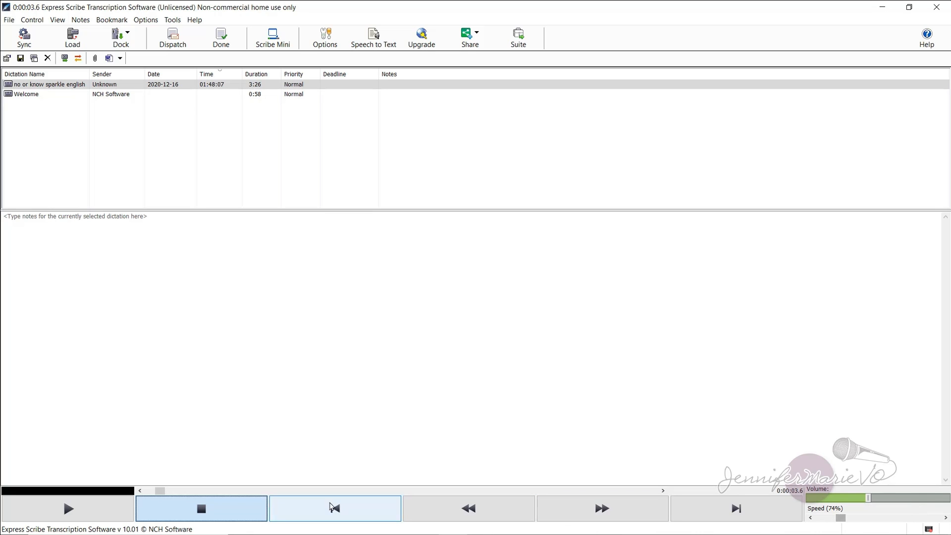
pyautogui.click(97, 509)
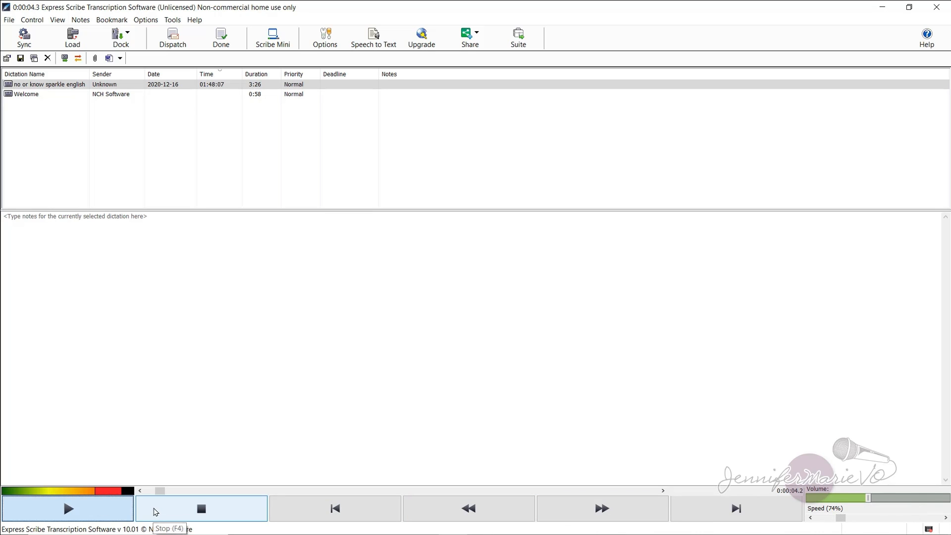
pyautogui.click(181, 513)
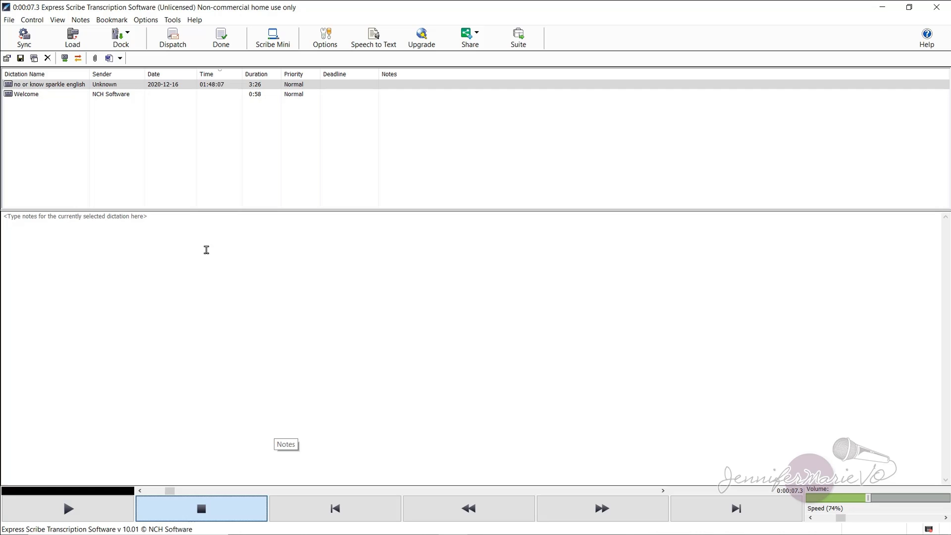
pyautogui.click(206, 234)
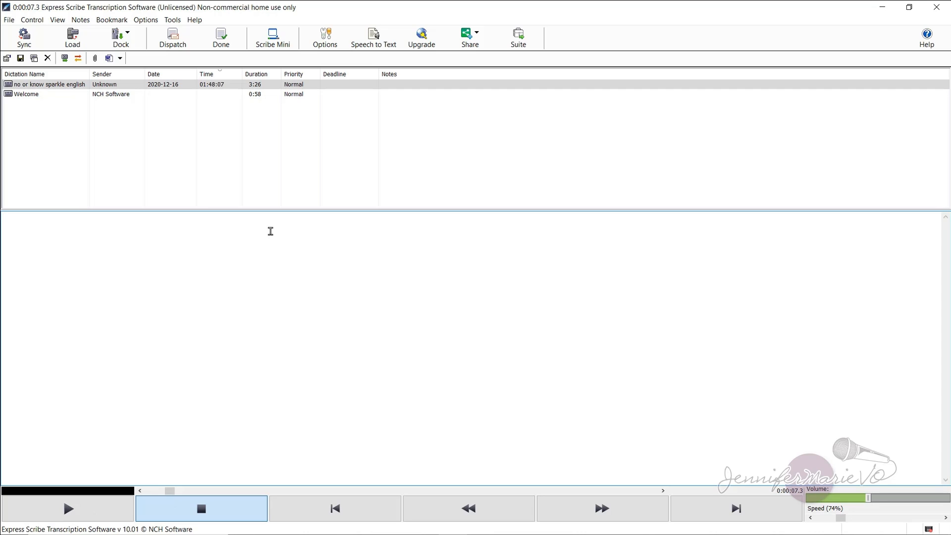
# From the start, transcribe the opening line ending 'English language learners how to' into the notes
pyautogui.moveTo(170, 491); pyautogui.dragTo(143, 491)
pyautogui.click(69, 509)
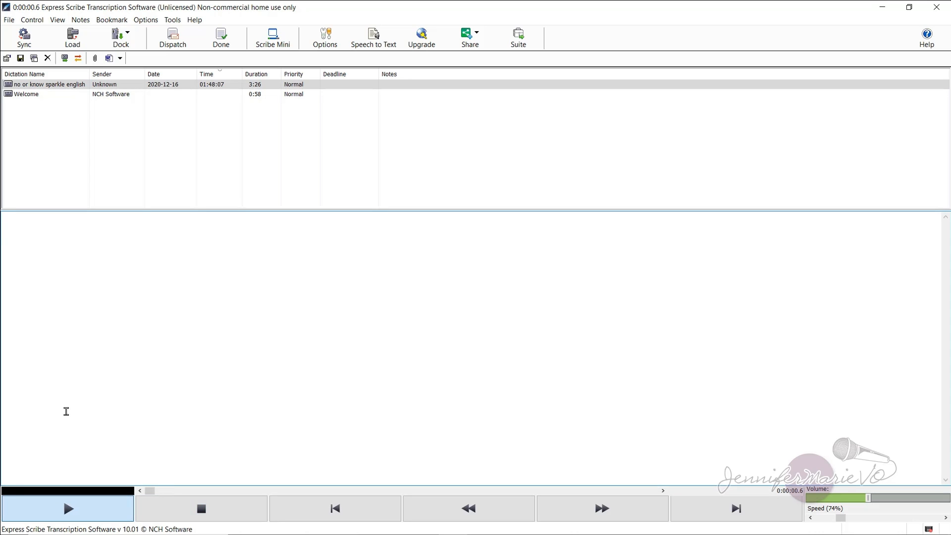
pyautogui.write('Hello')
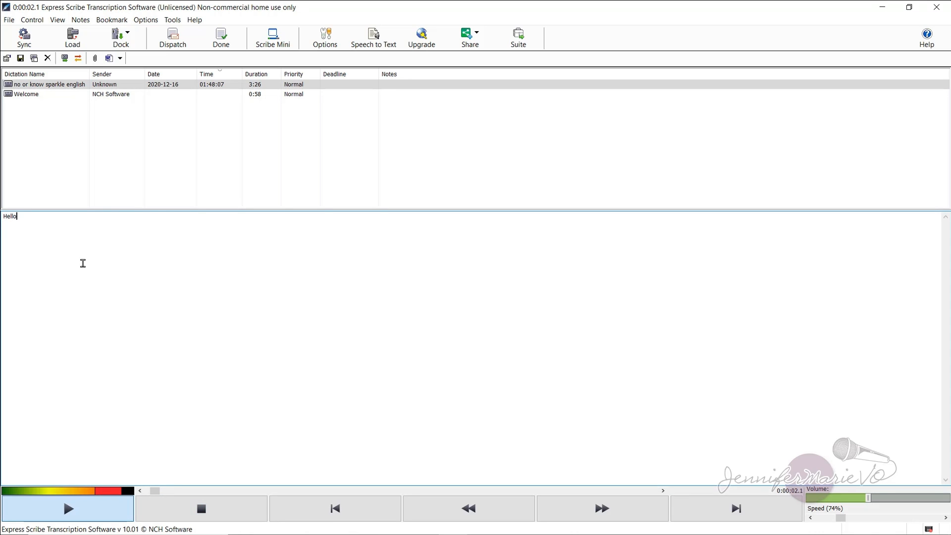
pyautogui.write(' everyone, and we')
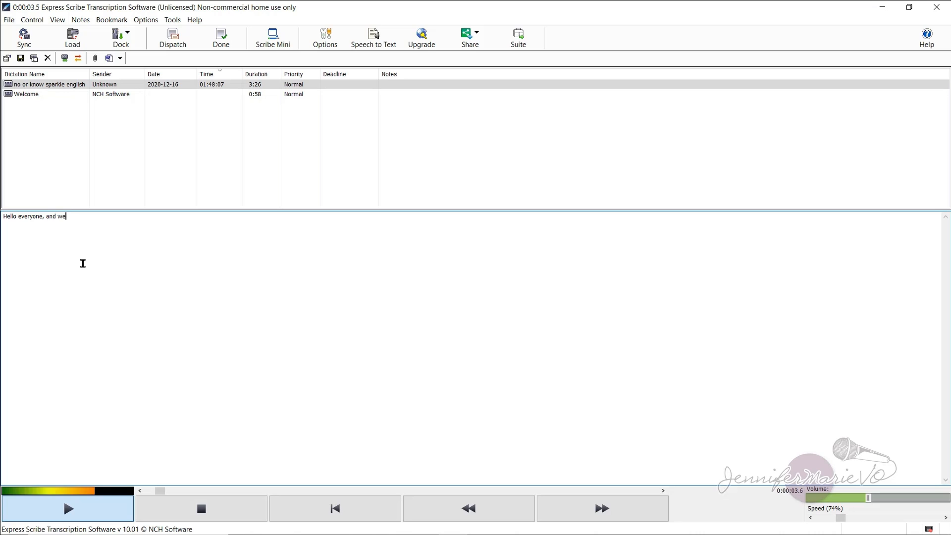
pyautogui.write('lcome to Sparkle English')
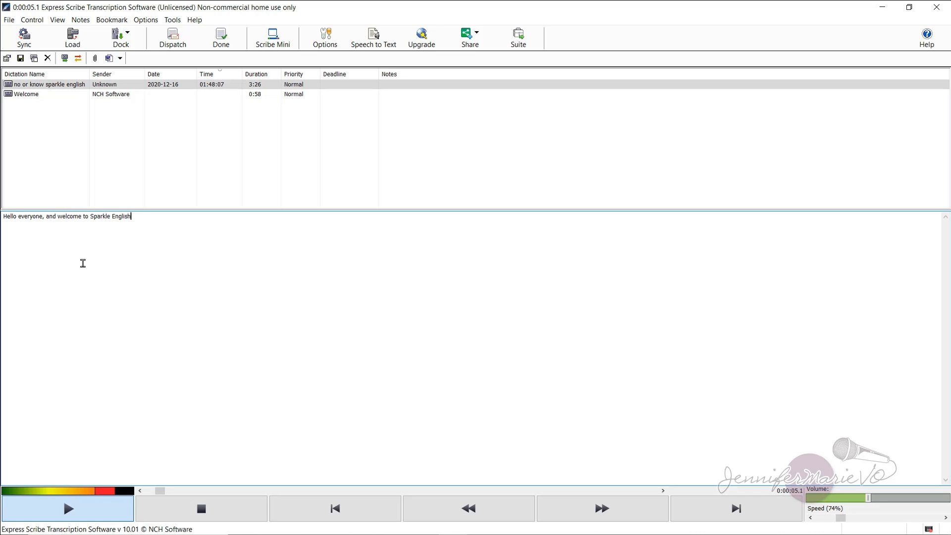
pyautogui.write(". Today's mini lesson")
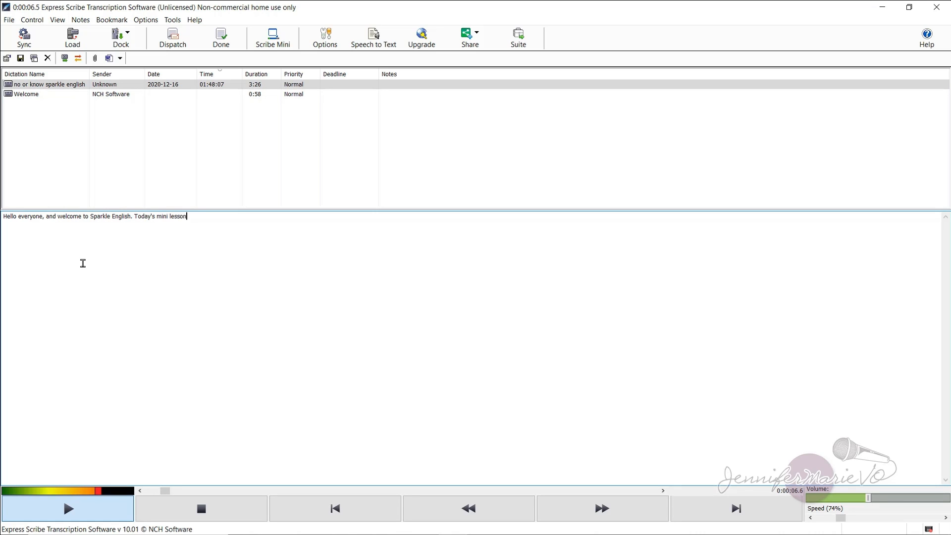
pyautogui.write(' is on the difference')
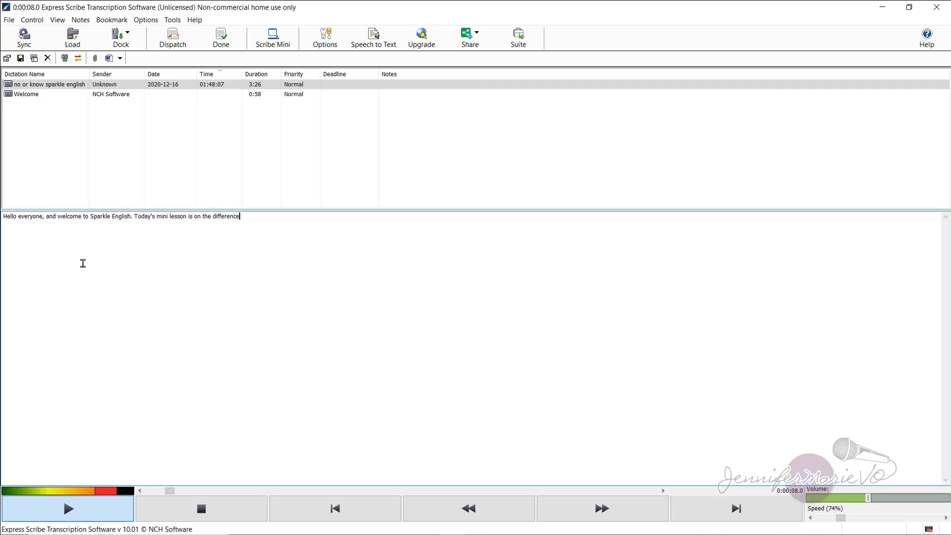
pyautogui.write('b etwe')
pyautogui.press('BackSpace')
pyautogui.press('BackSpace')
pyautogui.press('BackSpace')
pyautogui.write('between no and know. It is very common for ')
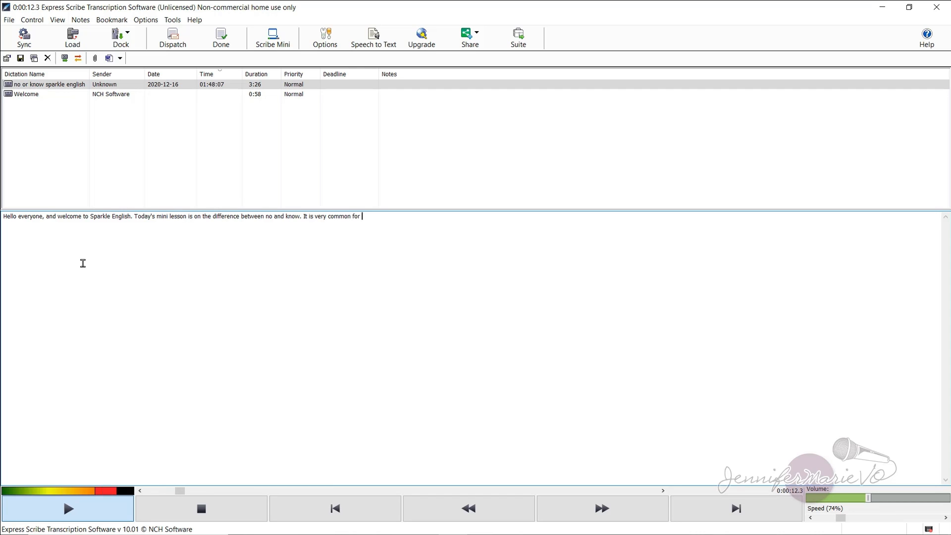
pyautogui.write('English language learners')
pyautogui.click(200, 508)
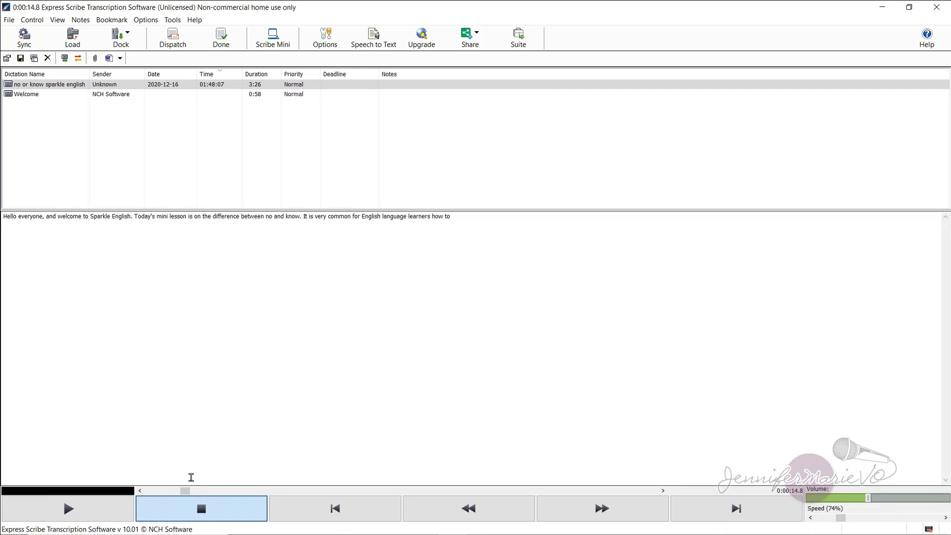
pyautogui.write('how to')
pyautogui.click(469, 510)
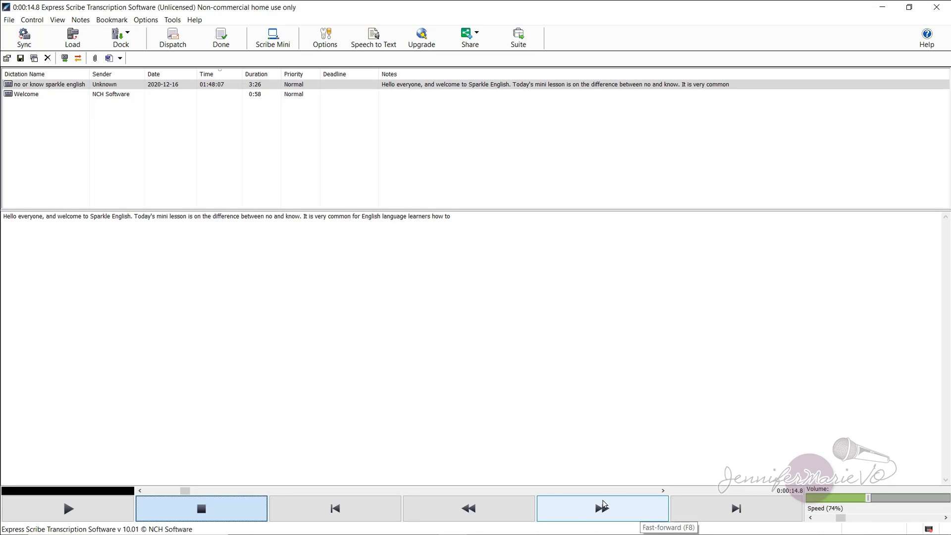
pyautogui.click(146, 20)
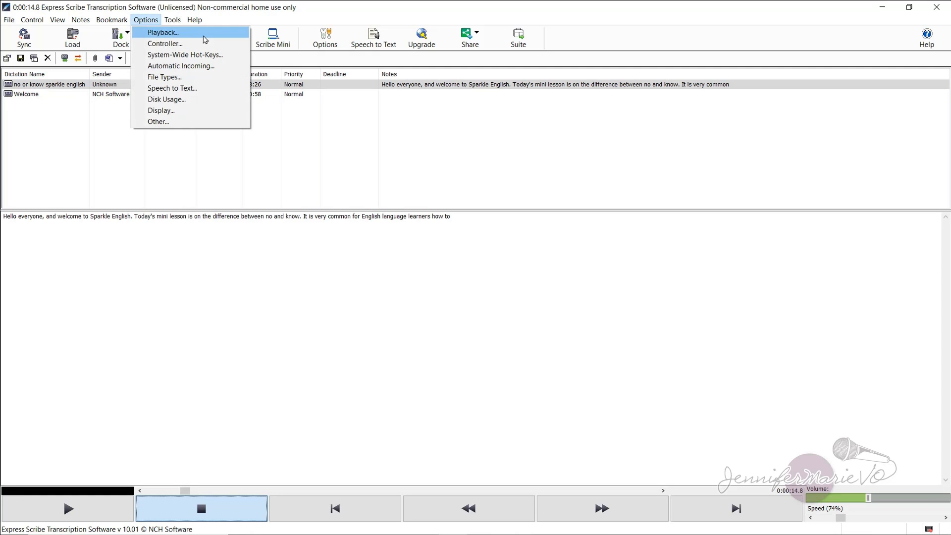
pyautogui.click(186, 33)
pyautogui.click(79, 31)
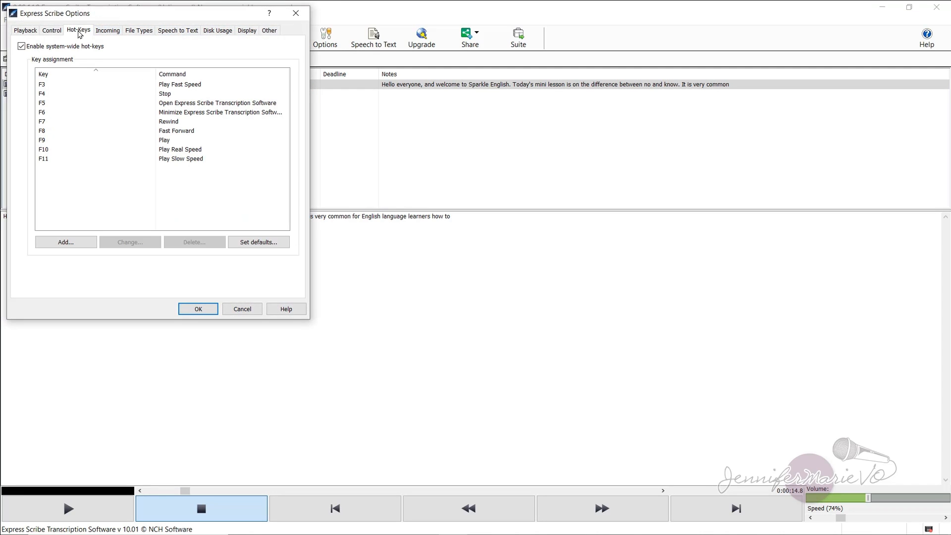
pyautogui.doubleClick(178, 84)
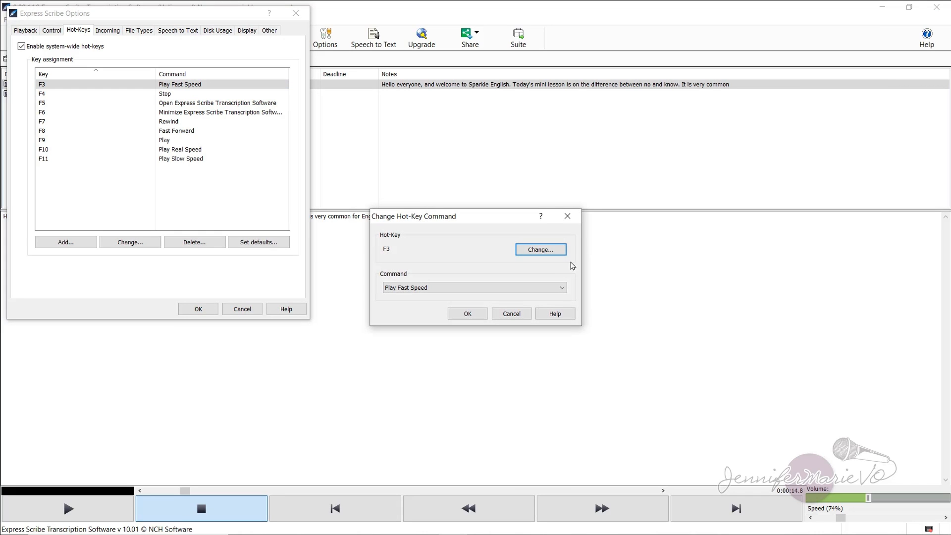
pyautogui.click(567, 216)
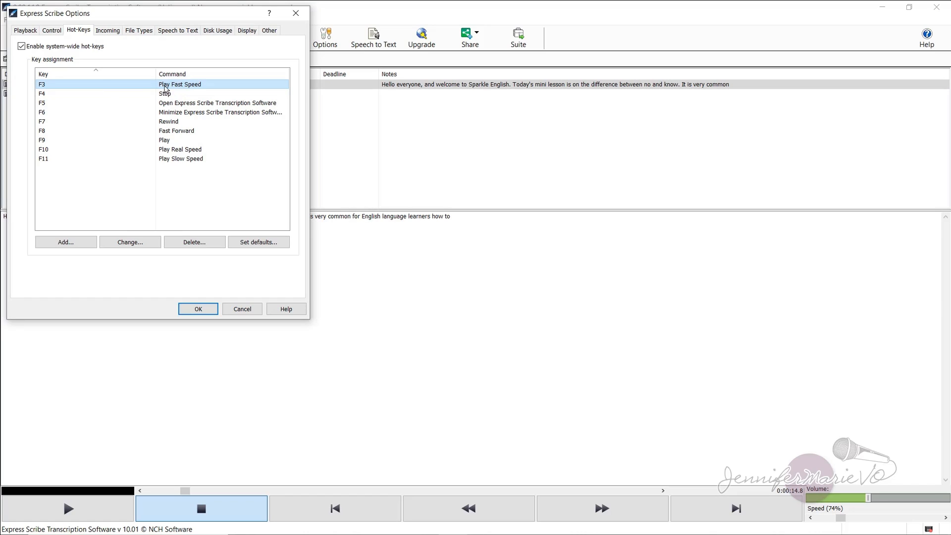
pyautogui.click(176, 140)
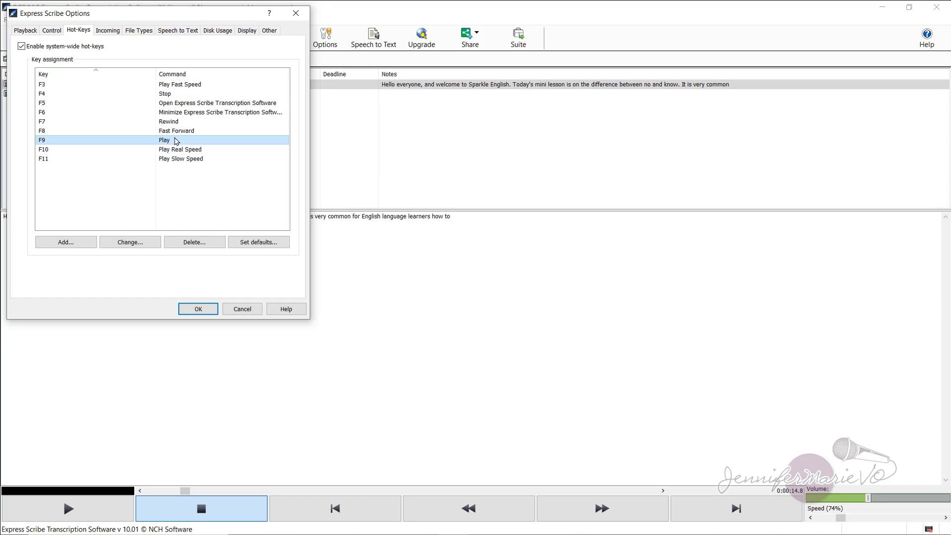
pyautogui.doubleClick(176, 144)
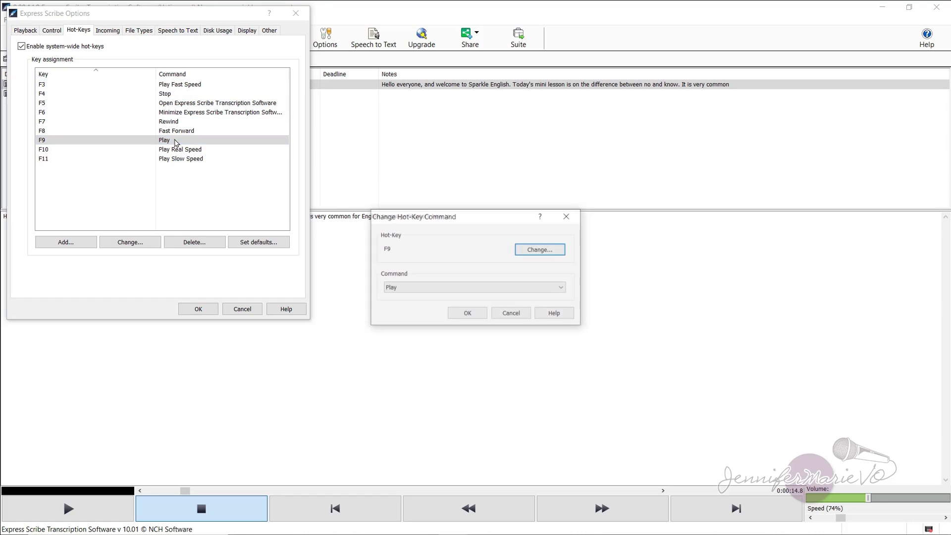
pyautogui.click(533, 252)
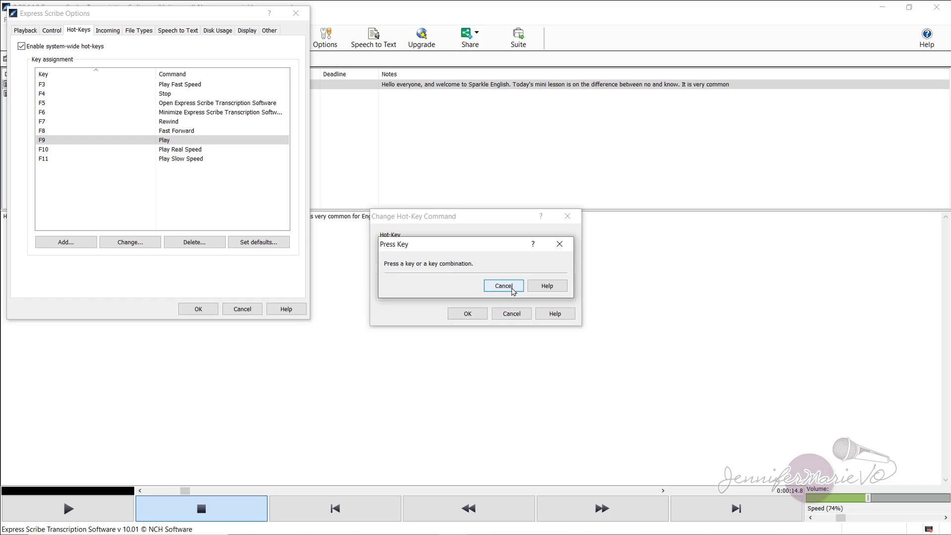
pyautogui.click(504, 286)
pyautogui.click(518, 314)
pyautogui.click(243, 310)
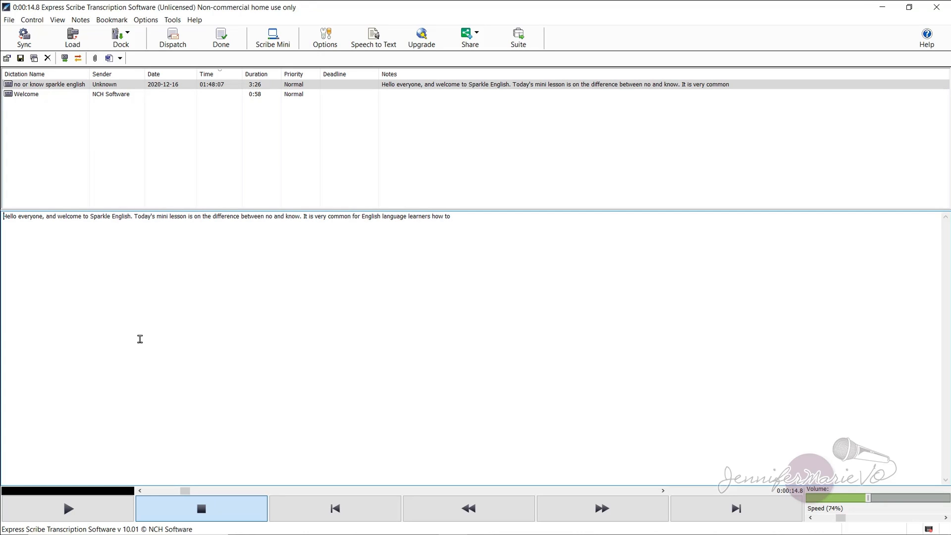
# Insert a Notes > Insert > Time stamp, continue the transcript and raise playback speed slightly
pyautogui.moveTo(185, 491); pyautogui.dragTo(144, 492)
pyautogui.click(81, 19)
pyautogui.moveTo(94, 80)
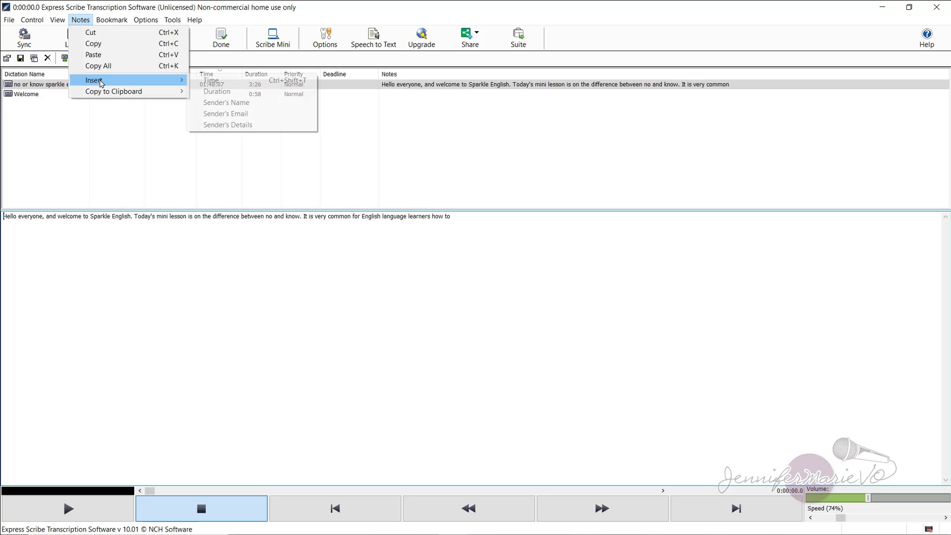
pyautogui.click(221, 84)
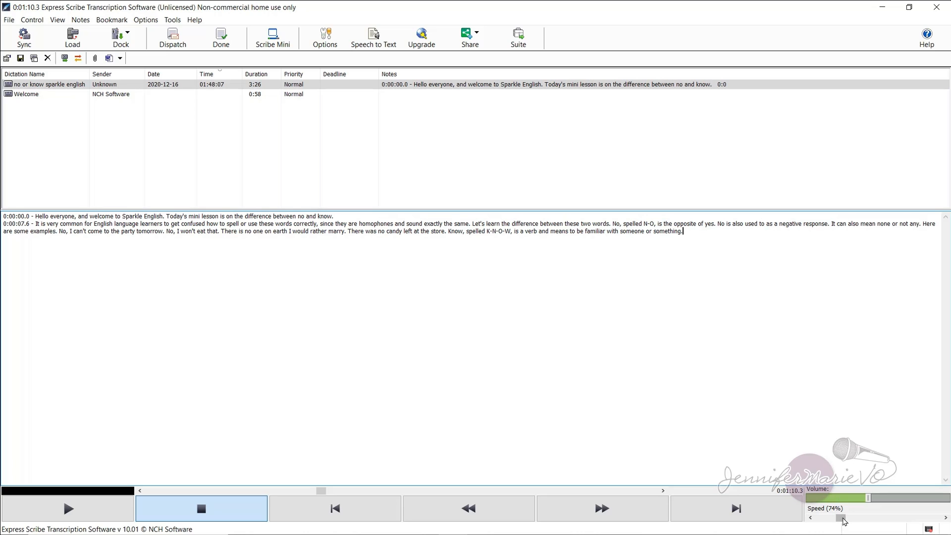
pyautogui.moveTo(841, 519)
pyautogui.mouseDown()
pyautogui.moveTo(859, 519)
pyautogui.moveTo(844, 520)
pyautogui.mouseUp()
# Enable speech recognition in the Speech to Text settings
pyautogui.click(55, 124)
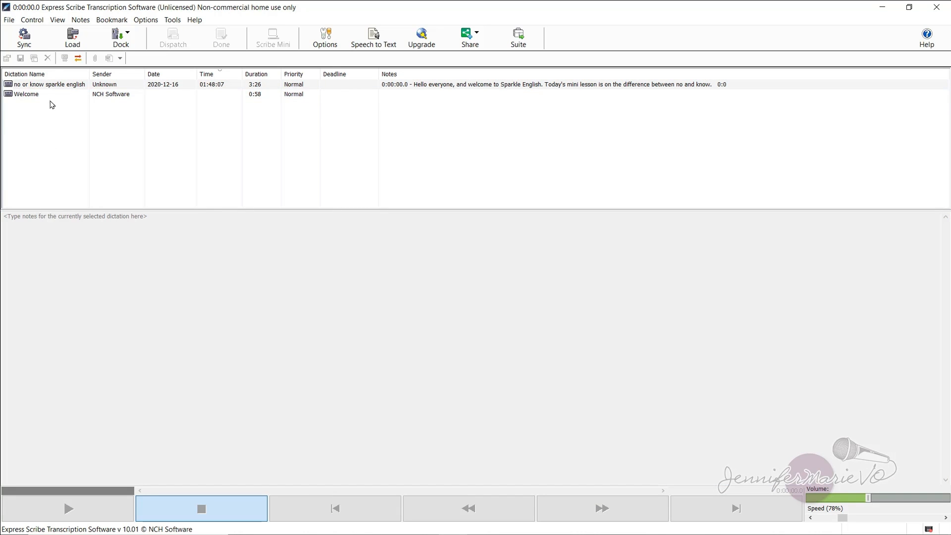
pyautogui.click(49, 85)
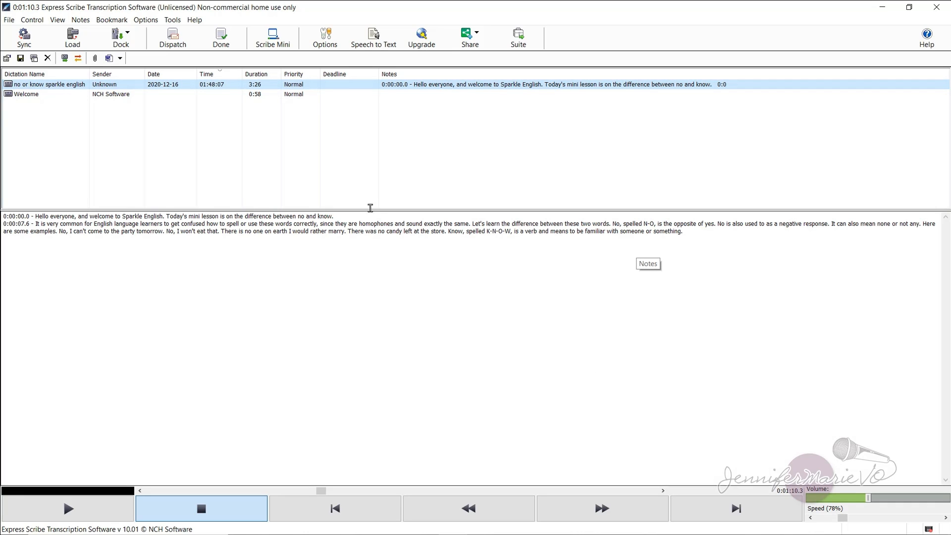
pyautogui.click(105, 138)
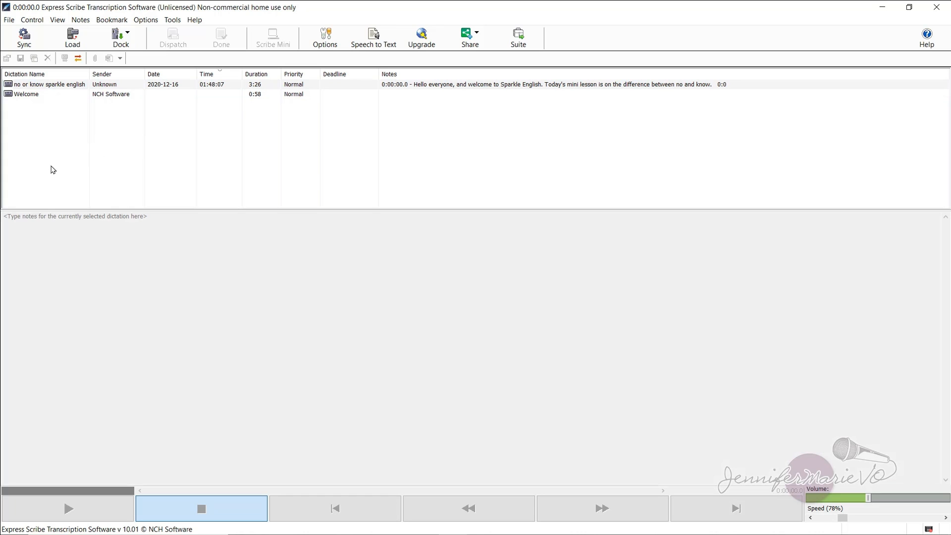
pyautogui.click(378, 46)
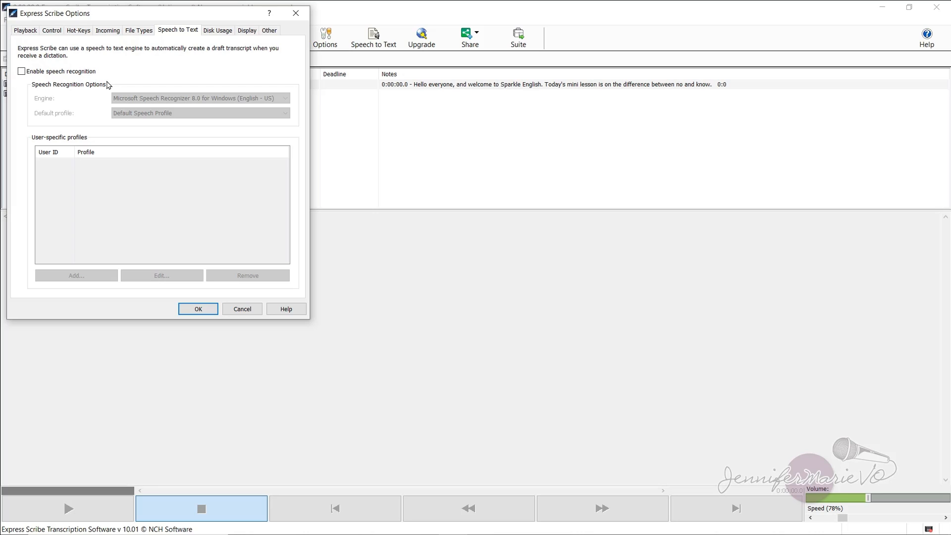
pyautogui.click(42, 72)
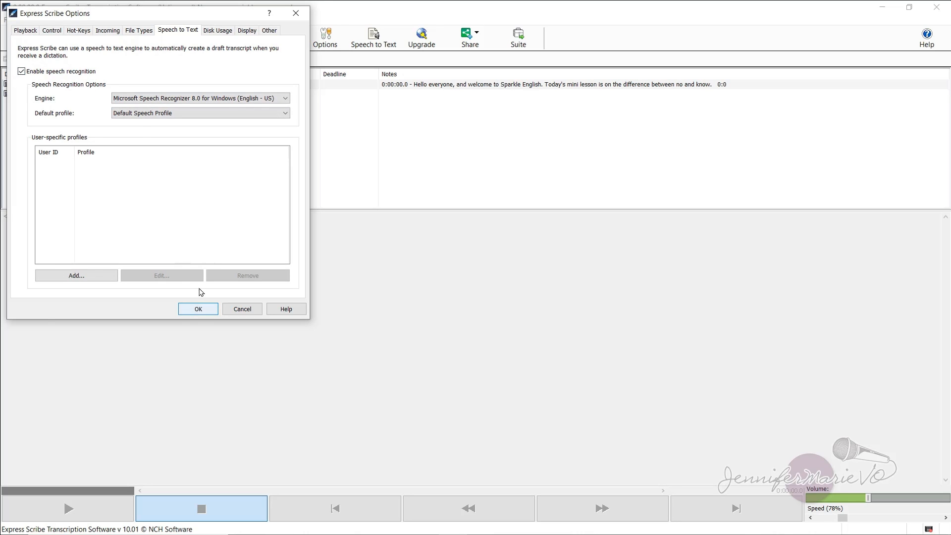
# Confirm the settings and start loading the question marks recording, trimming the folder path
pyautogui.click(198, 309)
pyautogui.rightClick(41, 139)
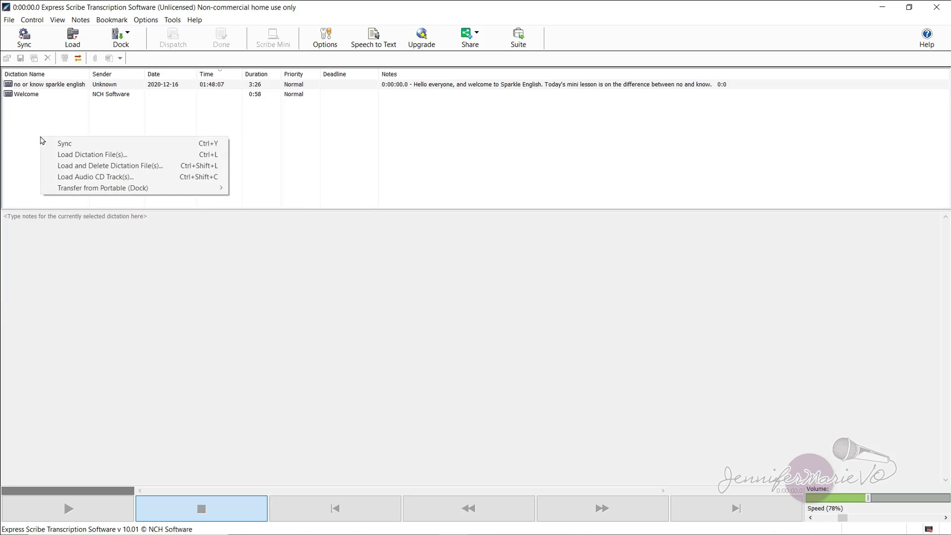
pyautogui.click(75, 156)
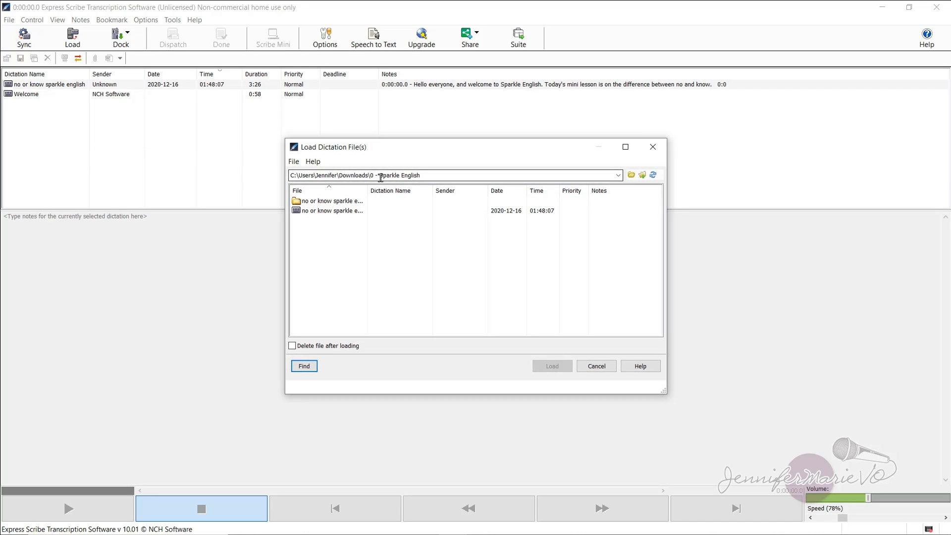
pyautogui.moveTo(370, 176); pyautogui.dragTo(424, 176)
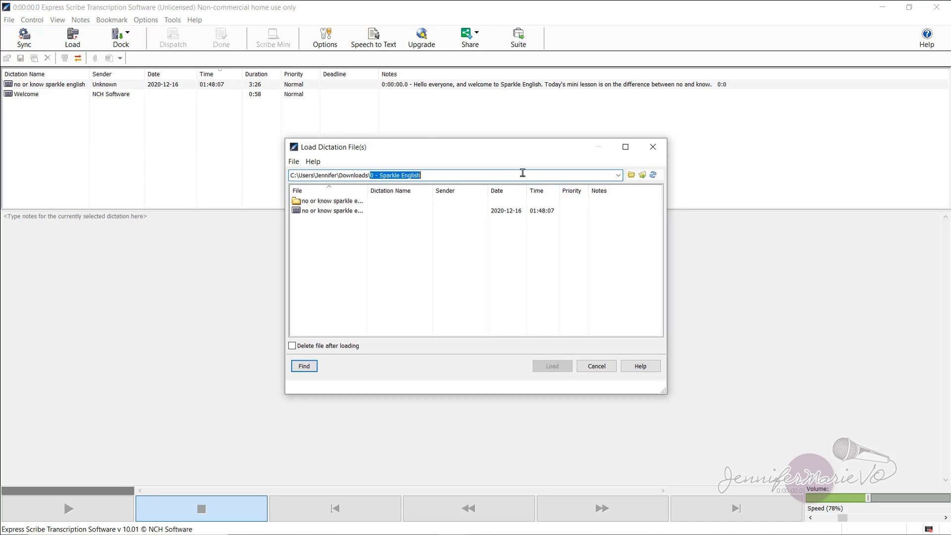
pyautogui.press('BackSpace')
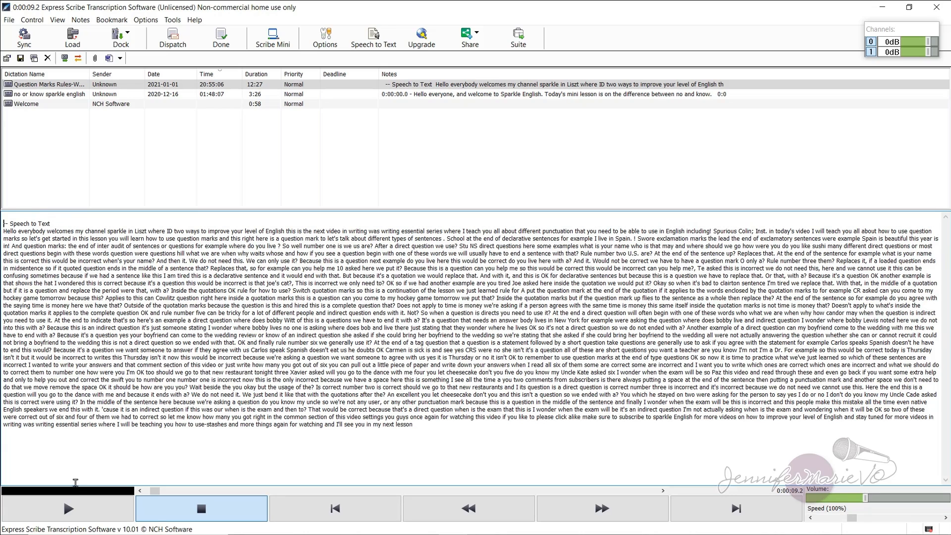
pyautogui.click(69, 509)
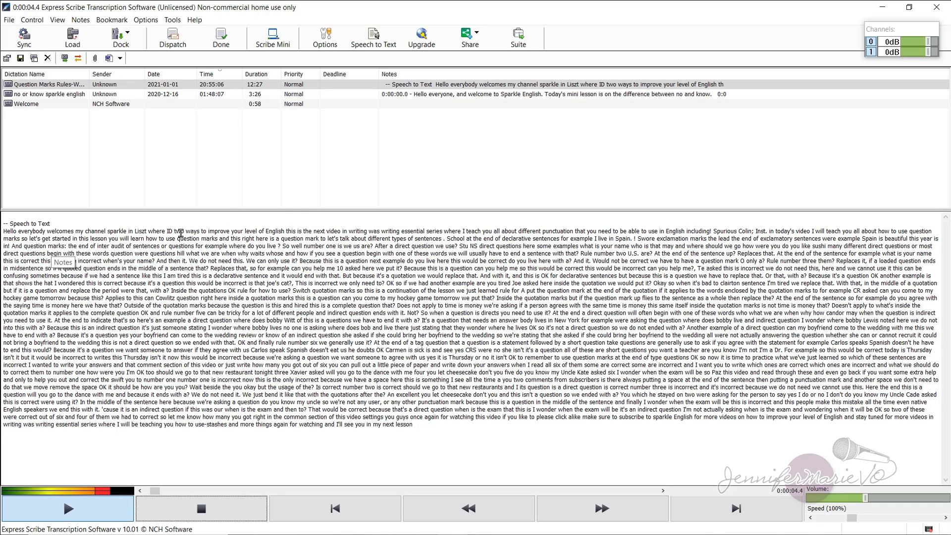
pyautogui.click(182, 511)
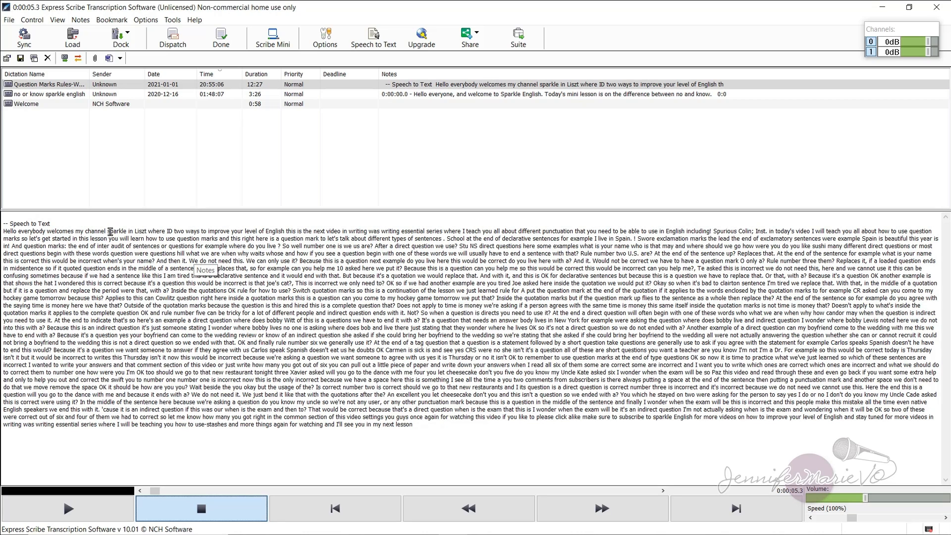
pyautogui.moveTo(110, 232); pyautogui.dragTo(160, 232)
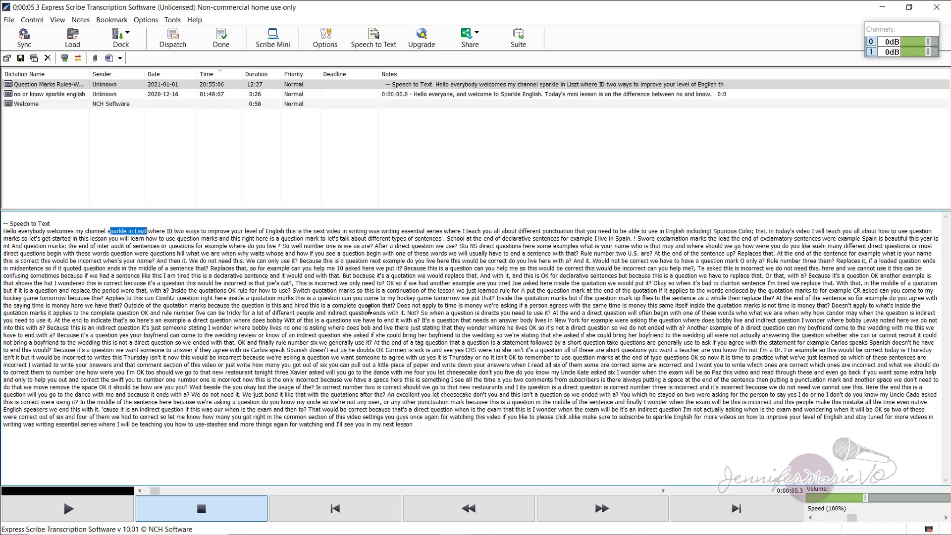
pyautogui.click(451, 408)
pyautogui.click(340, 85)
# Disable Enable speech recognition in the Speech to Text settings, then select the draft transcript text
pyautogui.click(374, 37)
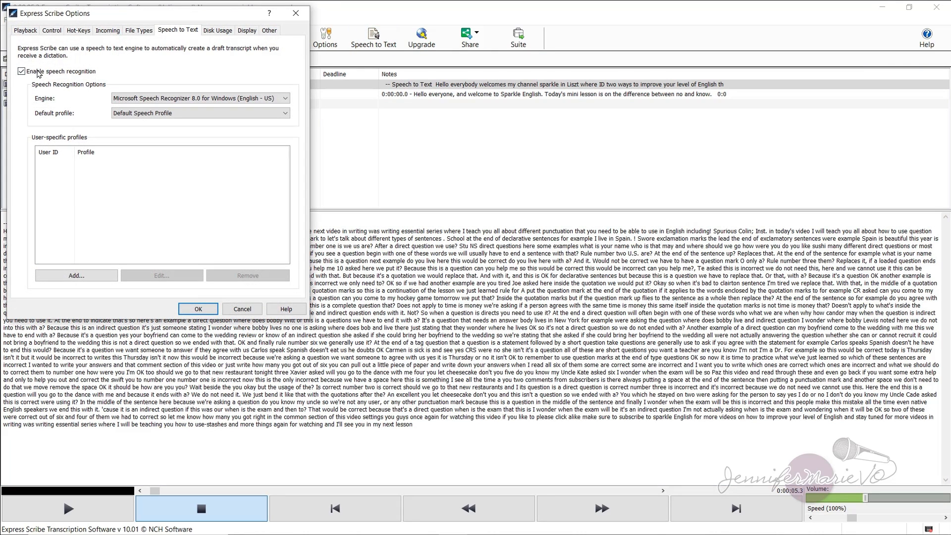
pyautogui.click(21, 71)
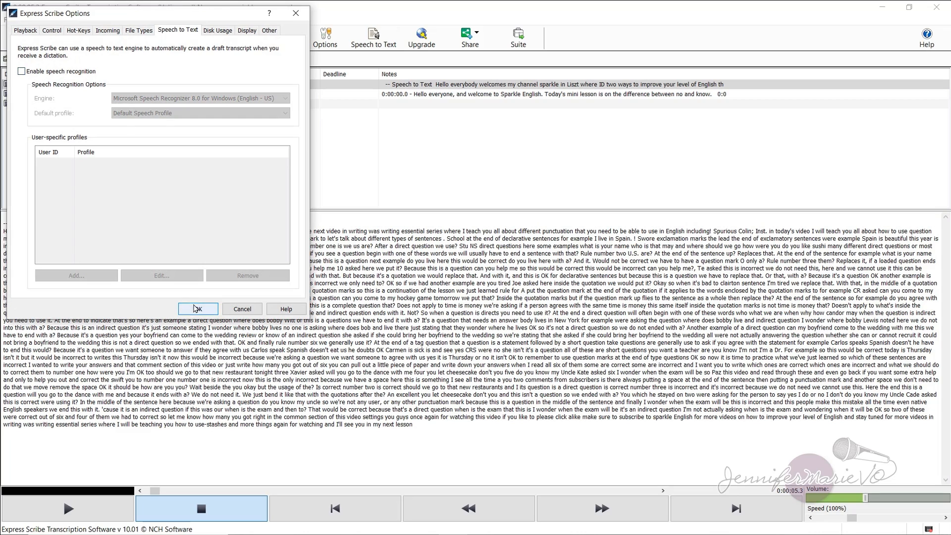
pyautogui.click(198, 310)
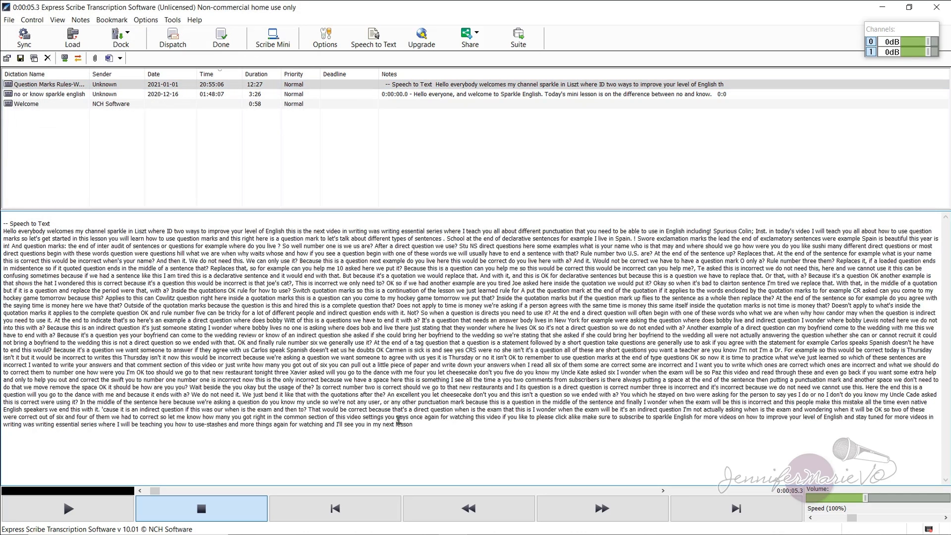
pyautogui.moveTo(415, 425)
pyautogui.mouseDown()
pyautogui.moveTo(79, 281)
pyautogui.moveTo(3, 216)
pyautogui.mouseUp()
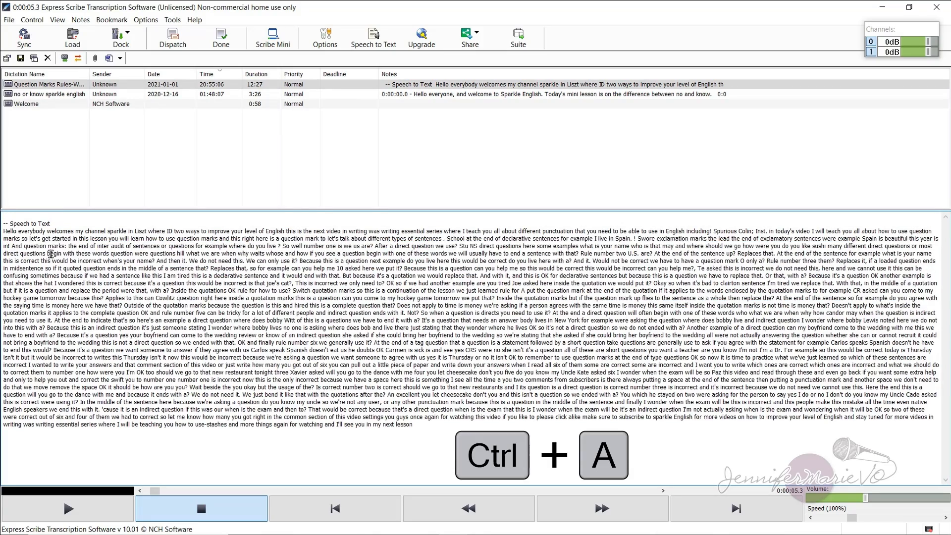
# Delete the whole automatic draft in the notes pane and select the Welcome dictation
pyautogui.hotkey('ctrl', 'a')
pyautogui.press('Delete')
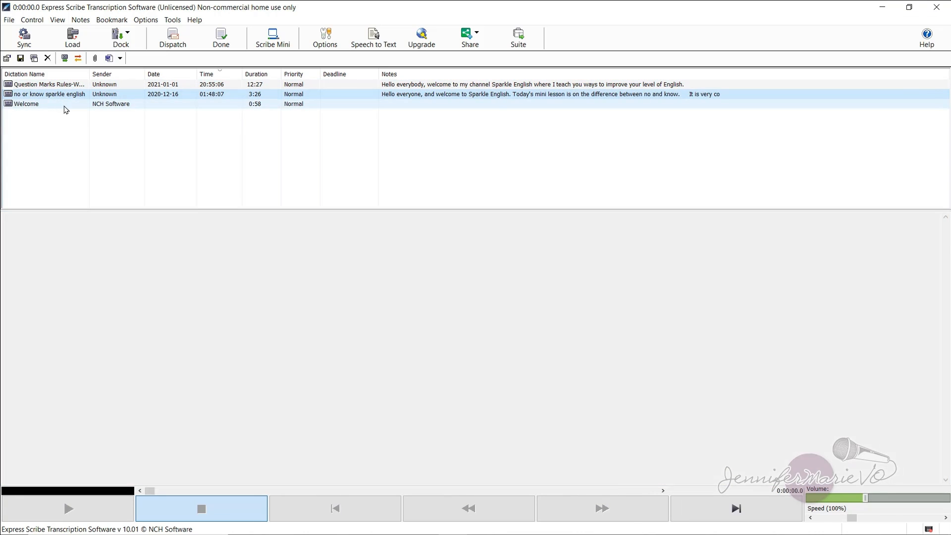
pyautogui.click(64, 105)
pyautogui.hotkey('alt', 'f')
pyautogui.press('Escape')
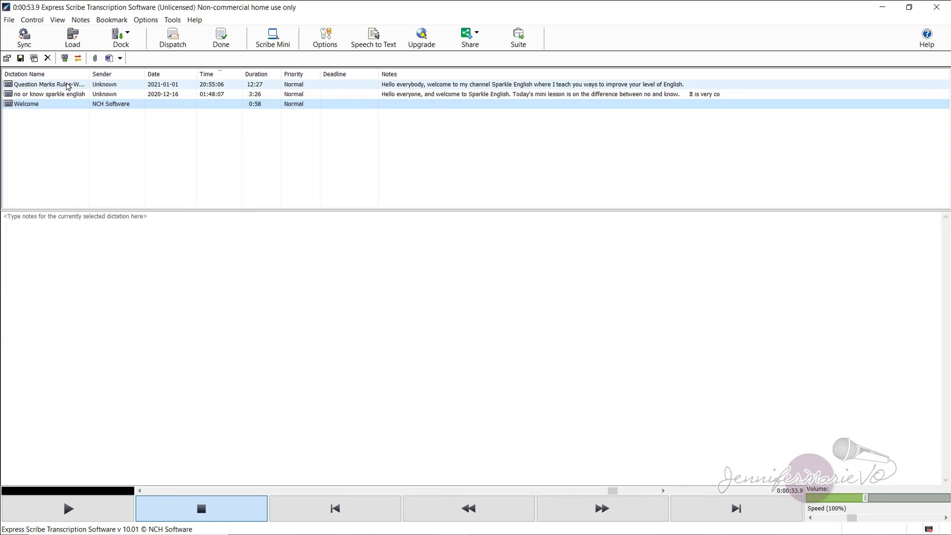
# Show the 'no or know' Sparkle English transcript and copy its entire text
pyautogui.click(67, 85)
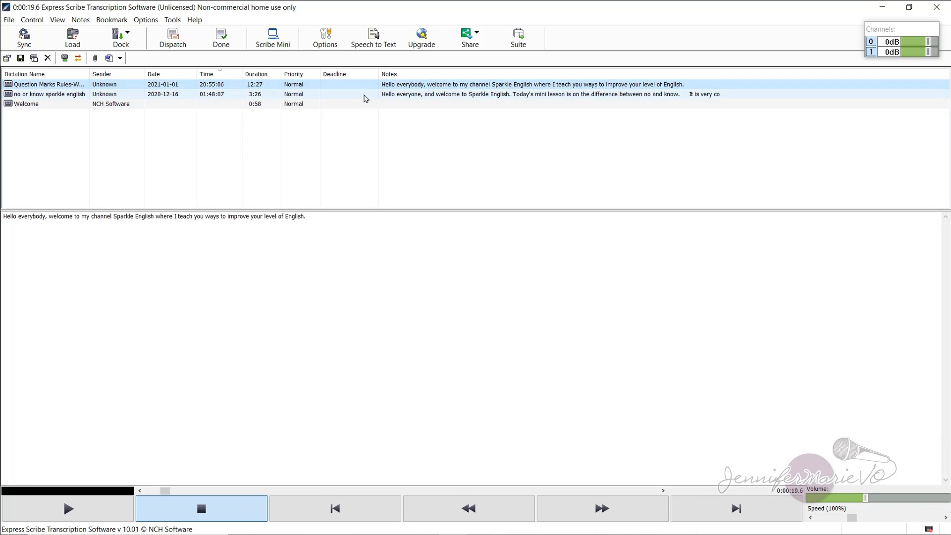
pyautogui.click(145, 96)
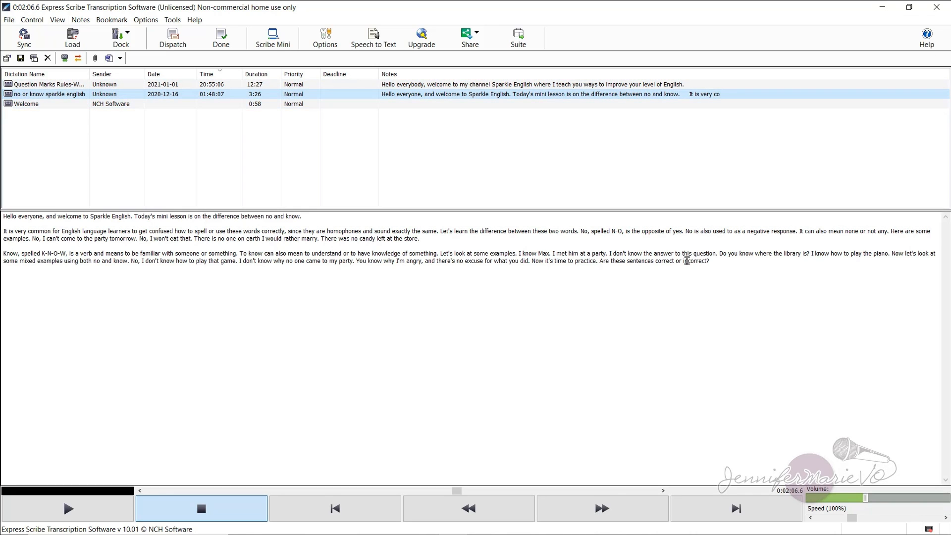
pyautogui.click(733, 265)
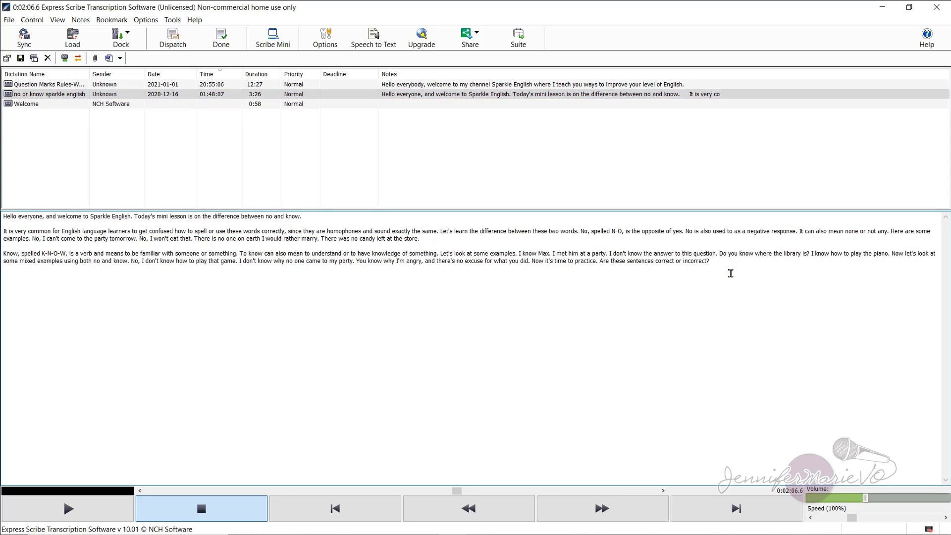
pyautogui.hotkey('ctrl', 'a')
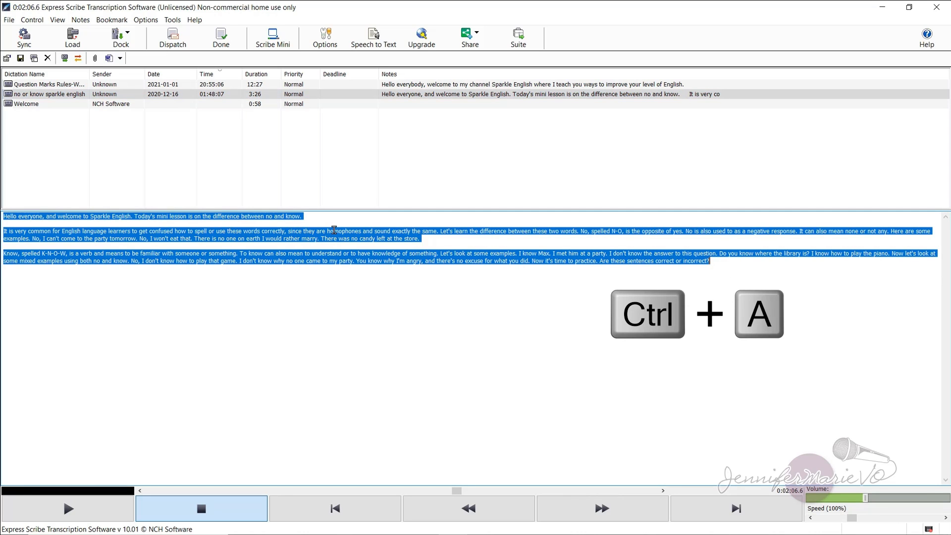
pyautogui.rightClick(277, 238)
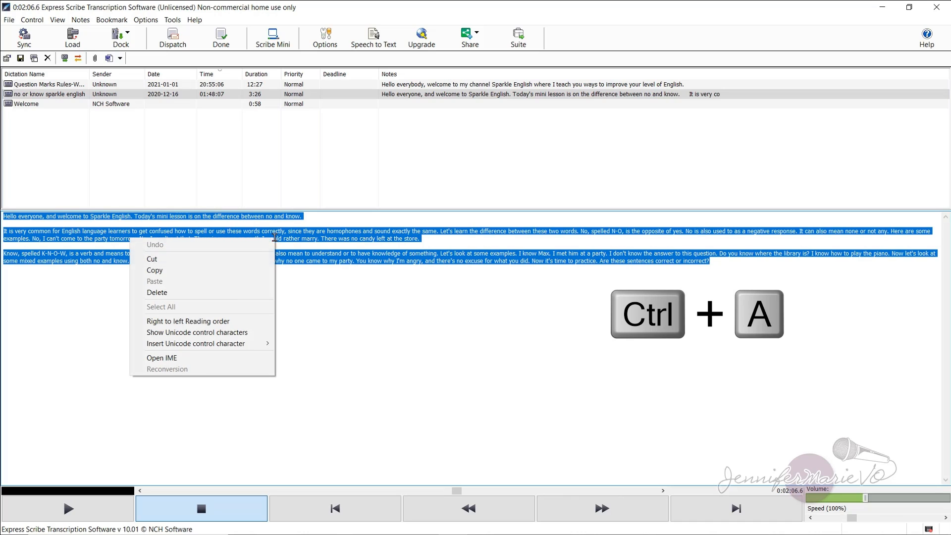
pyautogui.click(248, 270)
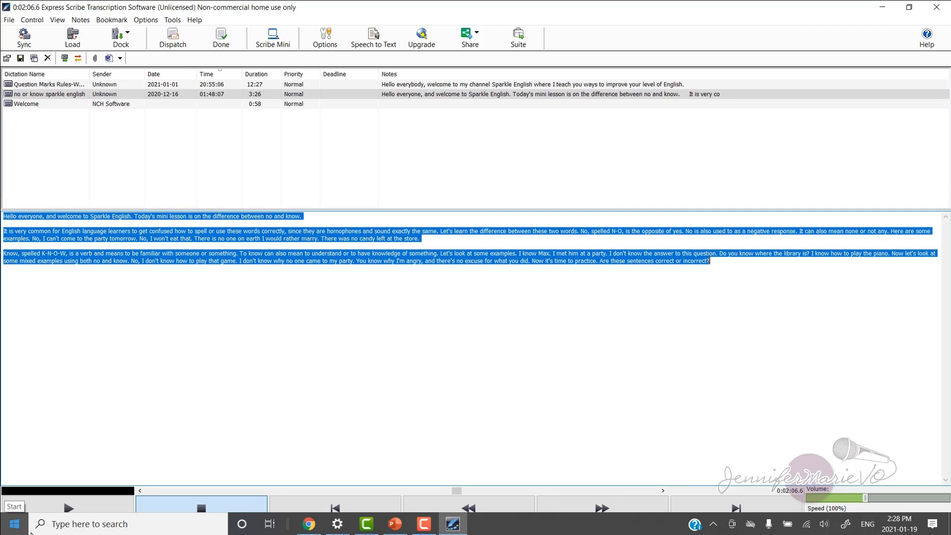
# Paste the transcript into a blank Notepad document and return to Express Scribe
pyautogui.click(15, 523)
pyautogui.rightClick(471, 43)
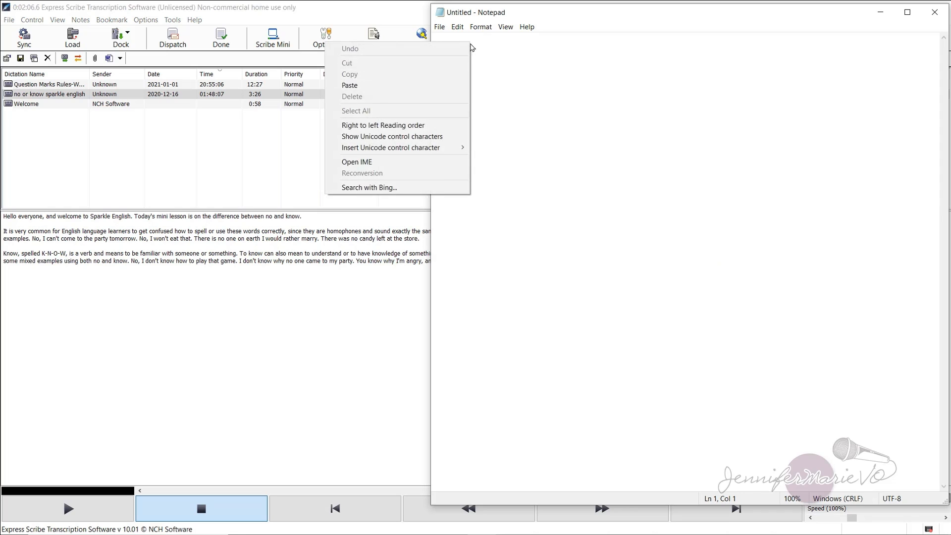
pyautogui.click(418, 86)
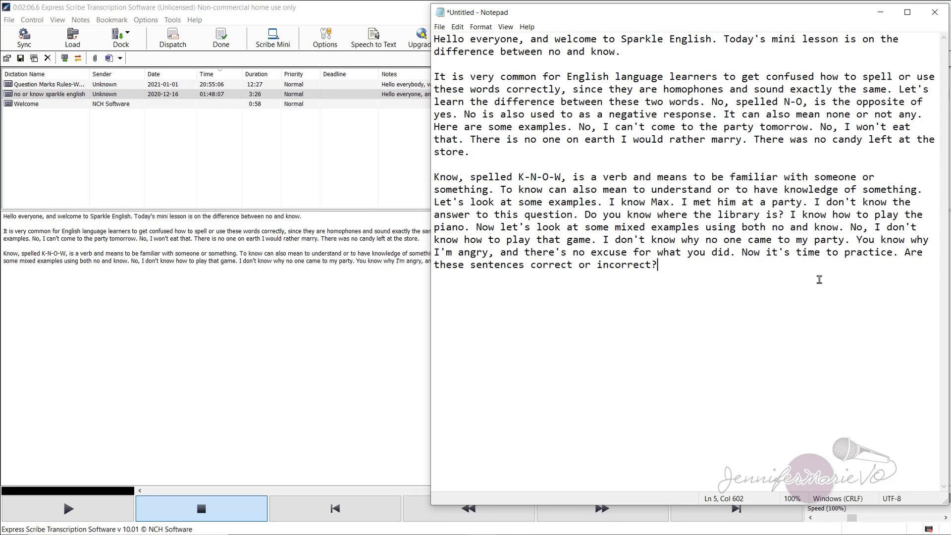
pyautogui.hotkey('alt', 'Tab')
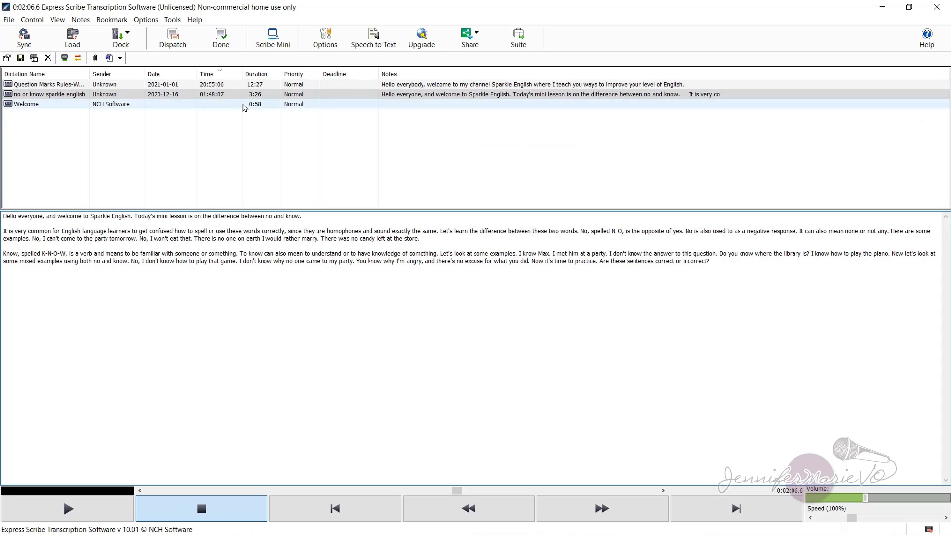
pyautogui.click(80, 19)
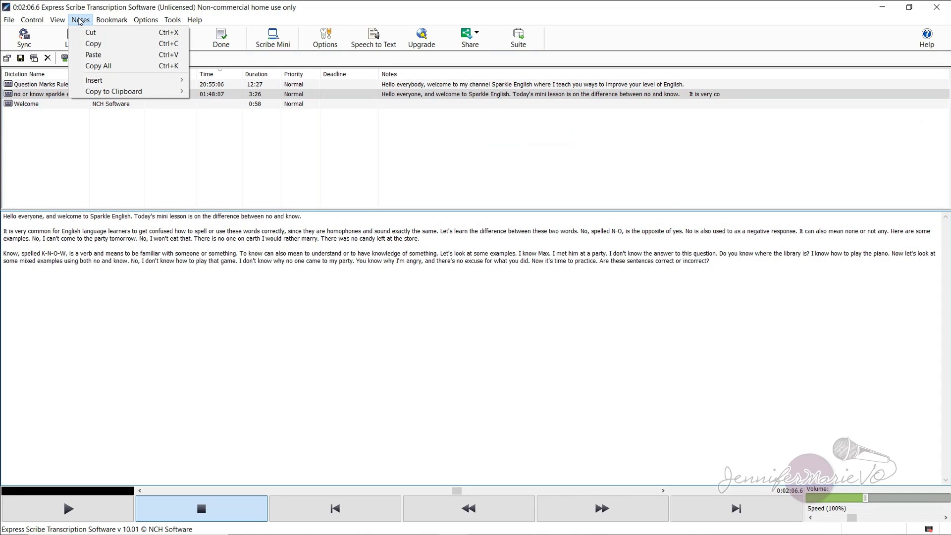
pyautogui.click(90, 33)
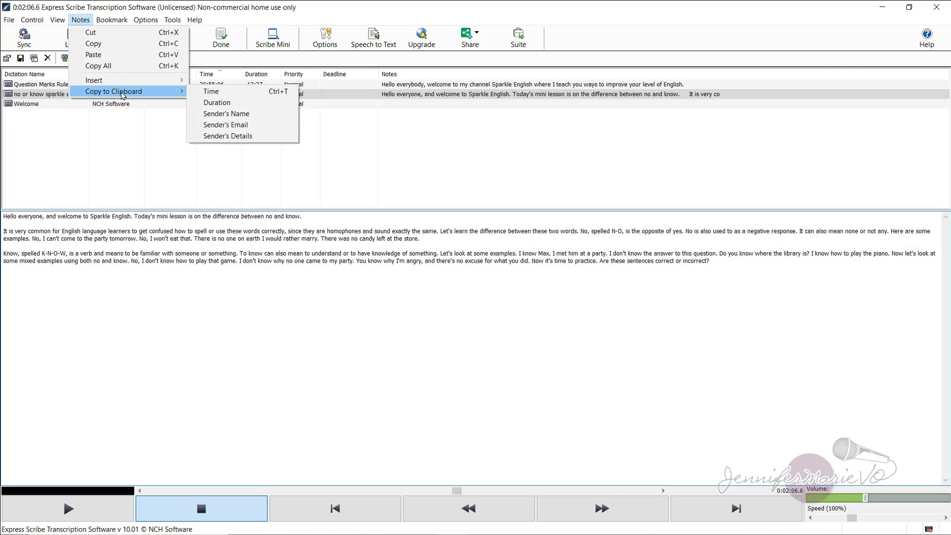
pyautogui.moveTo(9, 19)
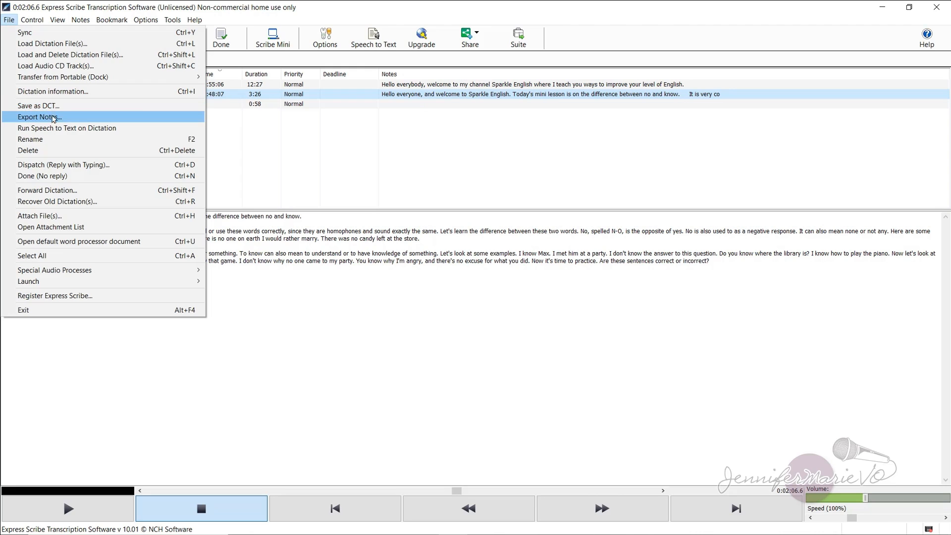
pyautogui.click(39, 116)
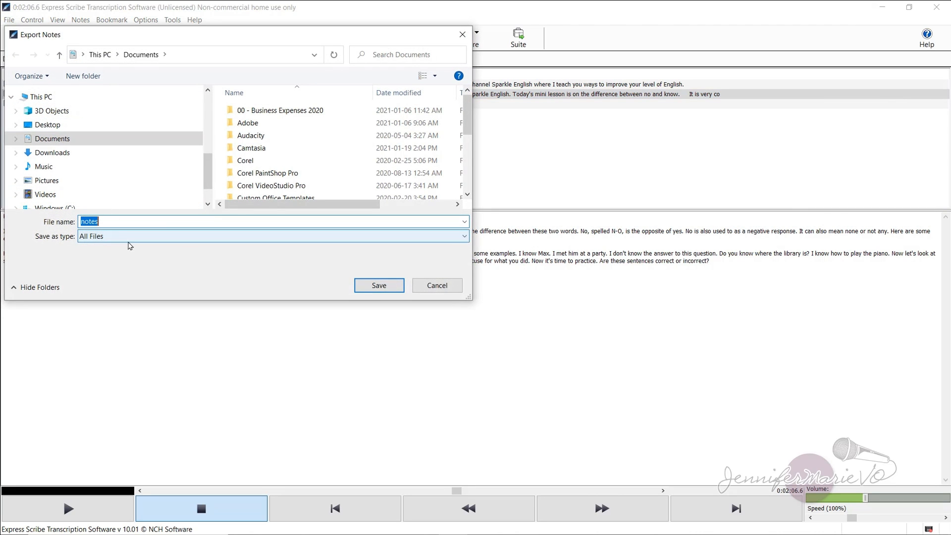
pyautogui.click(442, 290)
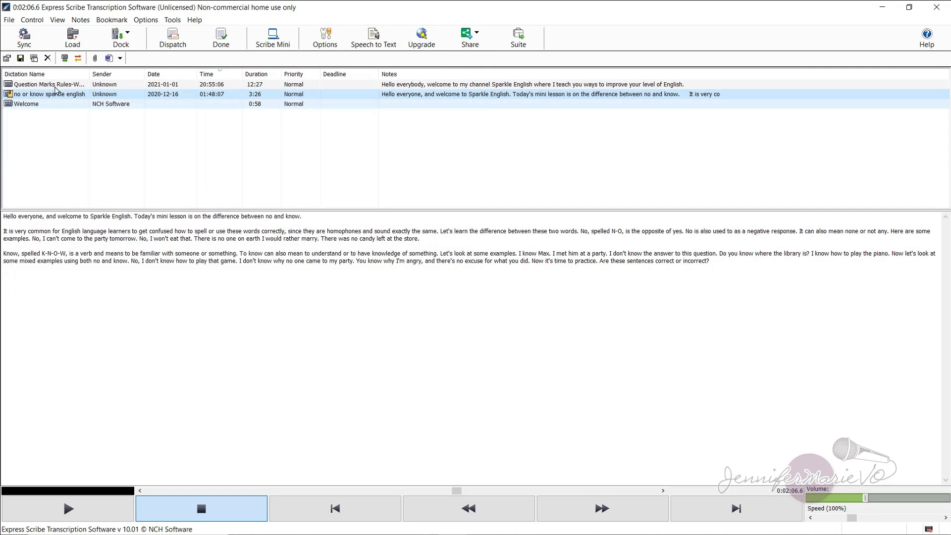
pyautogui.click(212, 94)
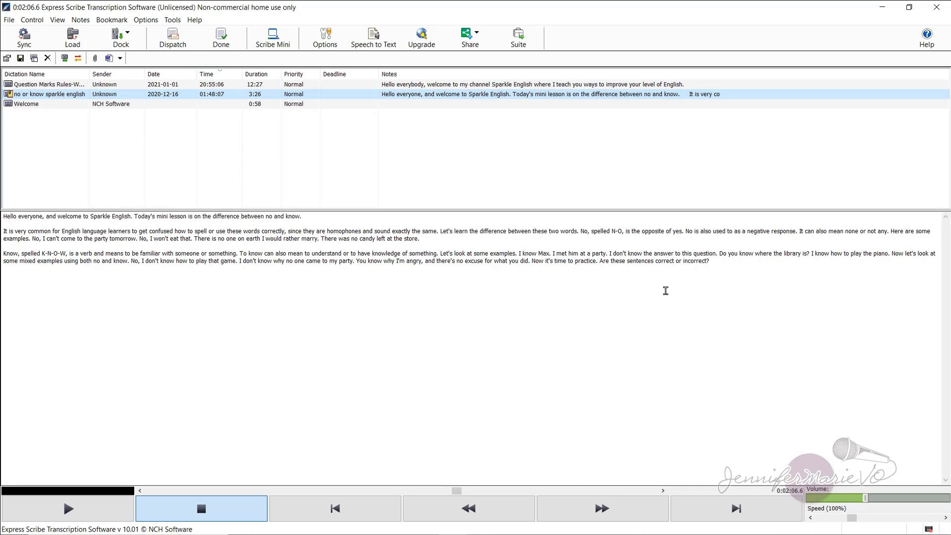
# Mark the Question Marks dictation Done and save the no or know dictation as 'Transcription File - No and Know'
pyautogui.click(159, 84)
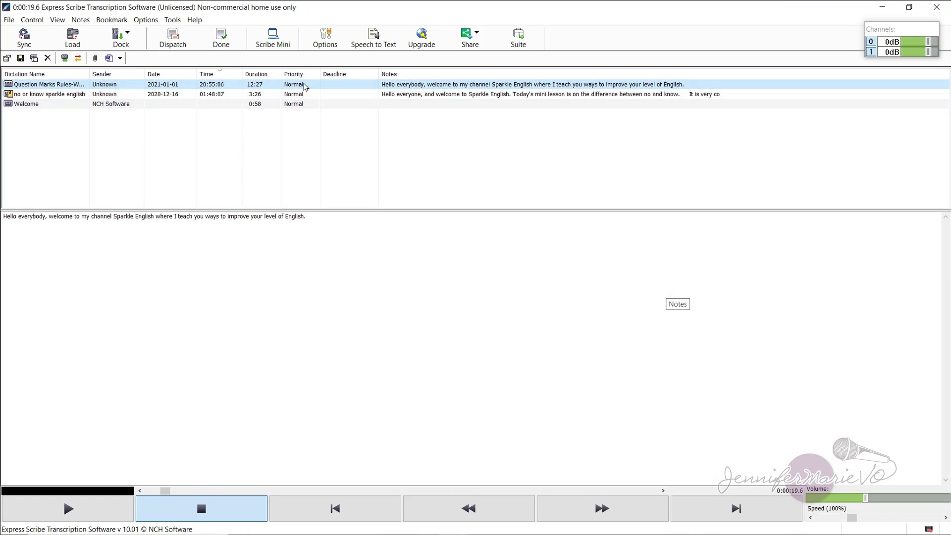
pyautogui.click(221, 37)
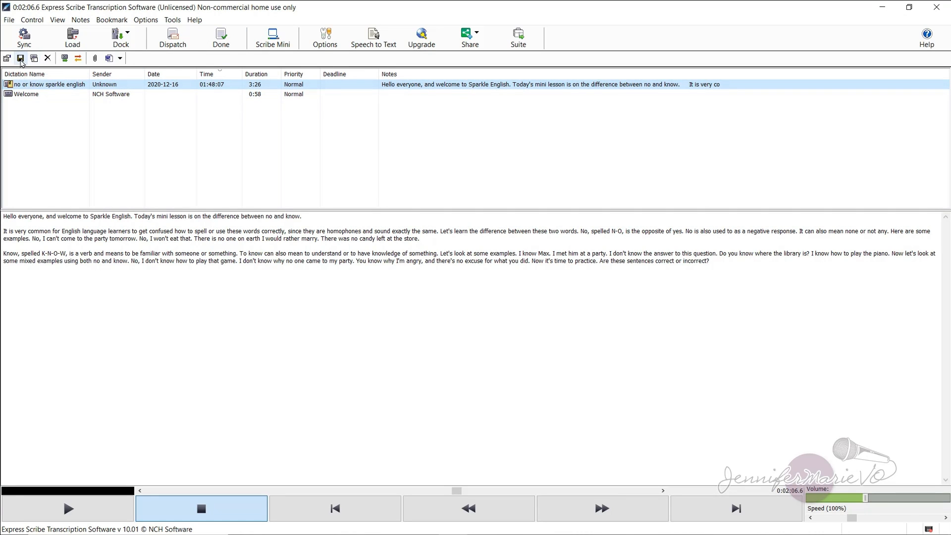
pyautogui.click(20, 58)
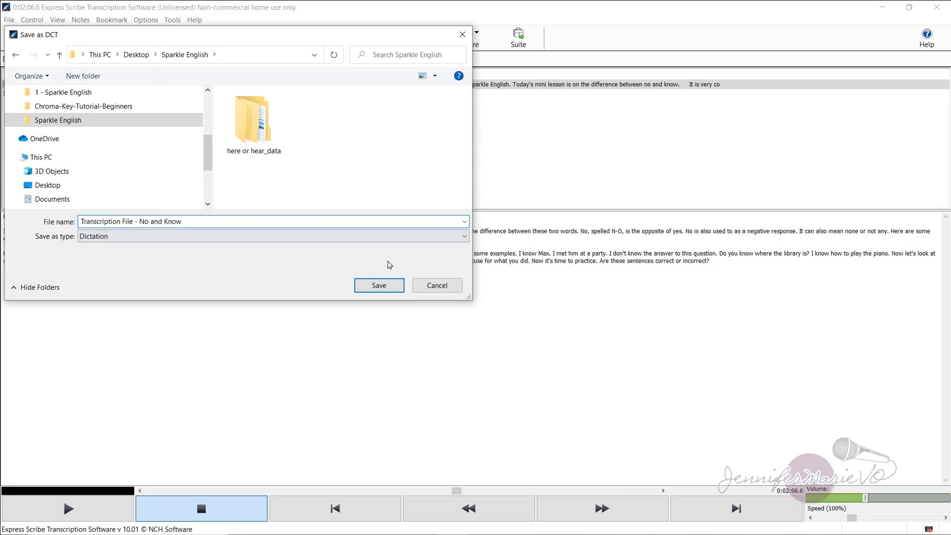
pyautogui.click(379, 286)
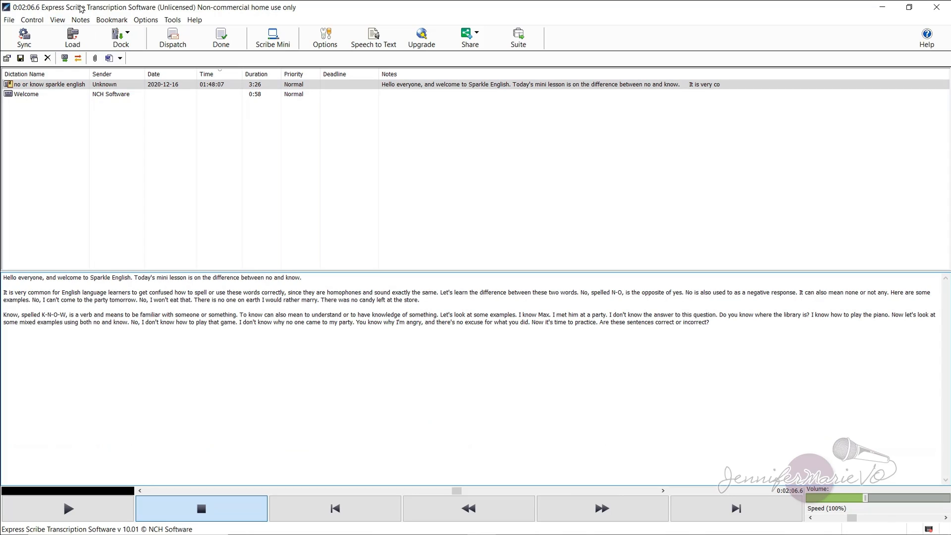
# Launch the foot pedal controller setup wizard from Options > Controller and move its window aside
pyautogui.click(174, 20)
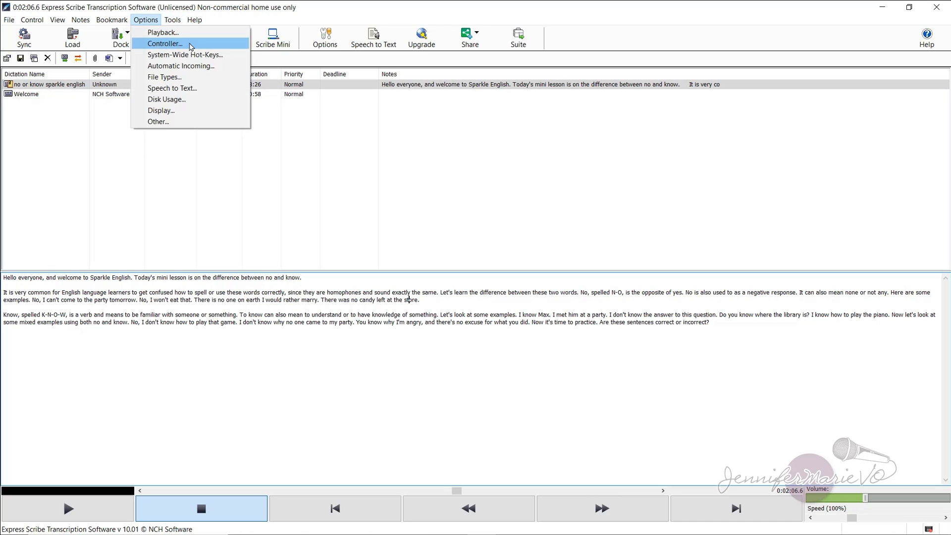
pyautogui.click(190, 44)
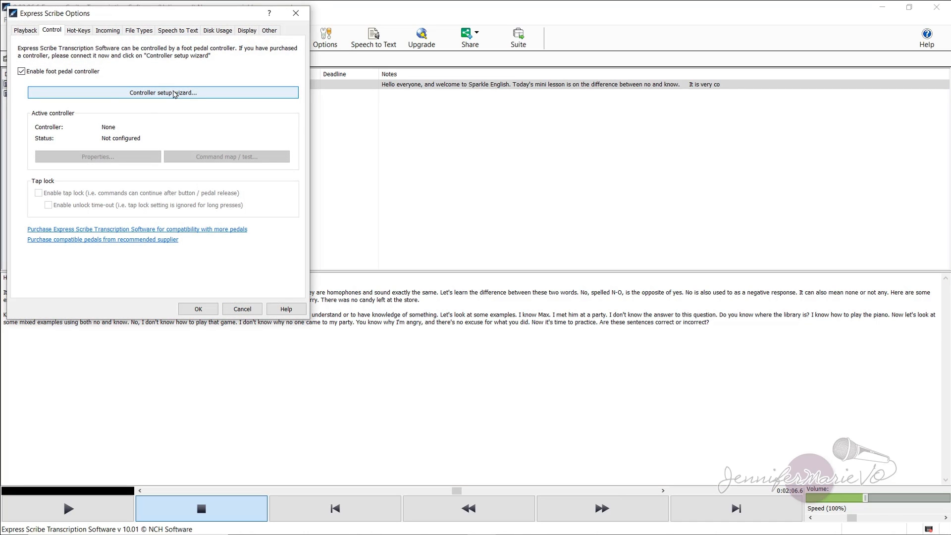
pyautogui.click(177, 94)
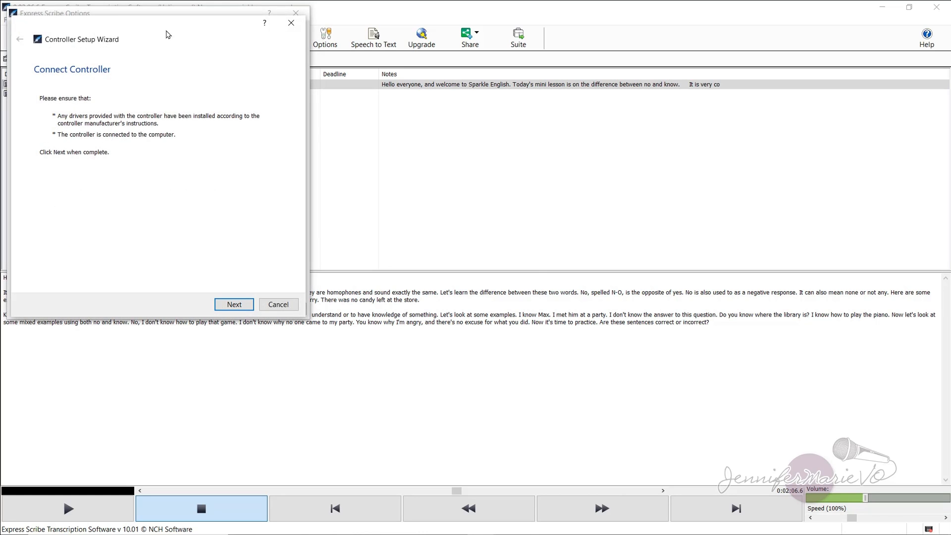
pyautogui.moveTo(97, 33); pyautogui.dragTo(334, 47)
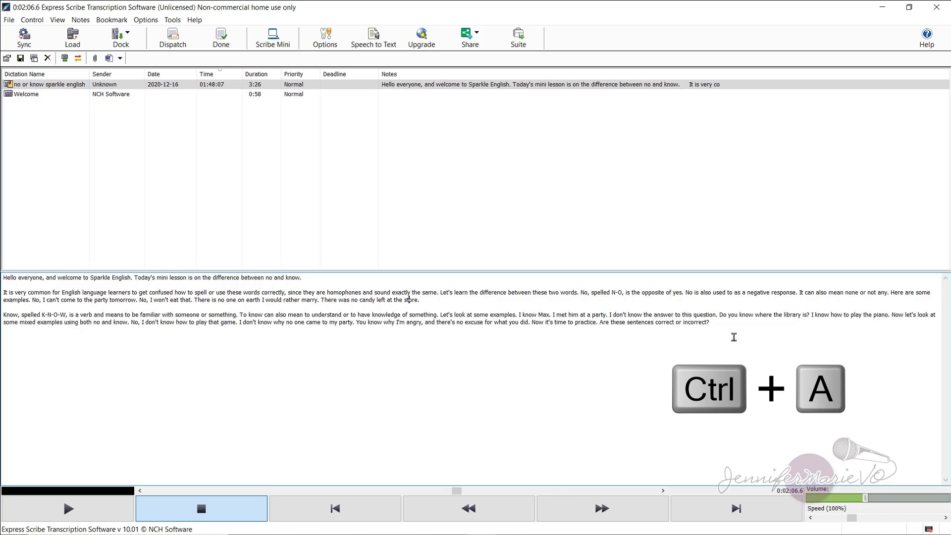
# Copy the whole transcript, paste it into the Grammarly document and dismiss the Set goals prompt
pyautogui.hotkey('ctrl', 'a')
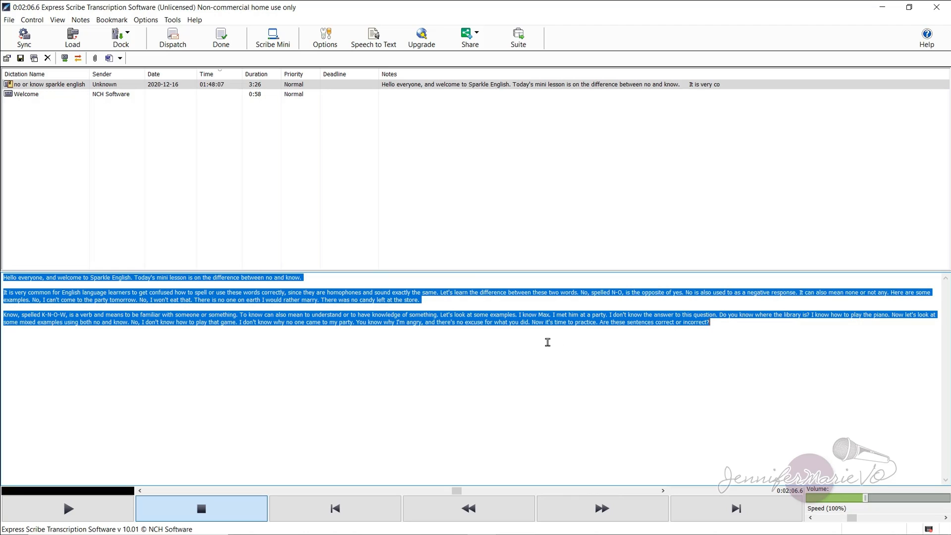
pyautogui.hotkey('ctrl', 'c')
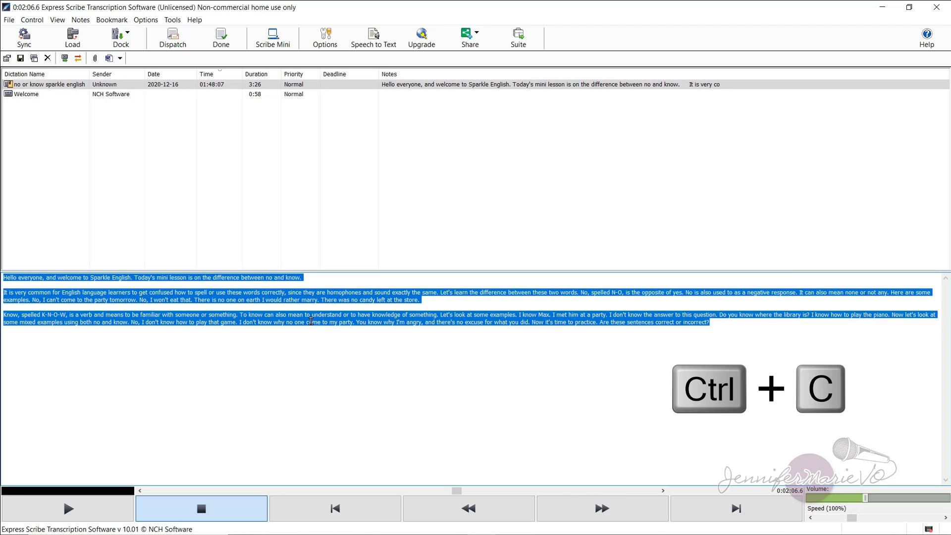
pyautogui.rightClick(165, 321)
pyautogui.click(194, 354)
pyautogui.click(883, 9)
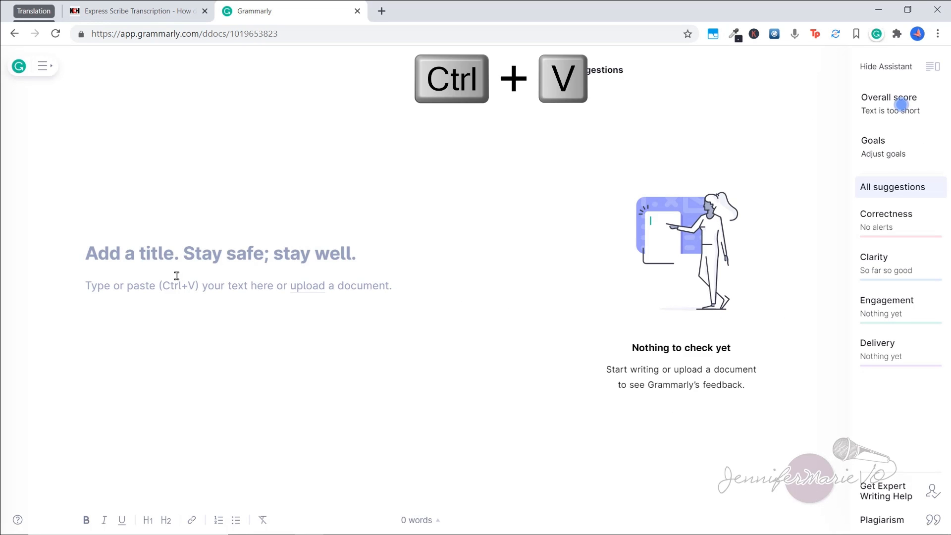
pyautogui.hotkey('ctrl', 'v')
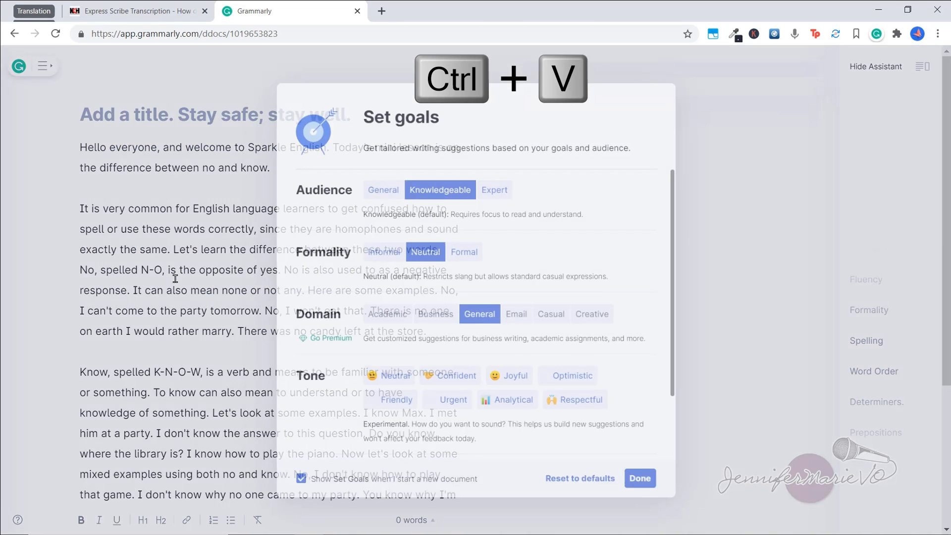
pyautogui.click(652, 491)
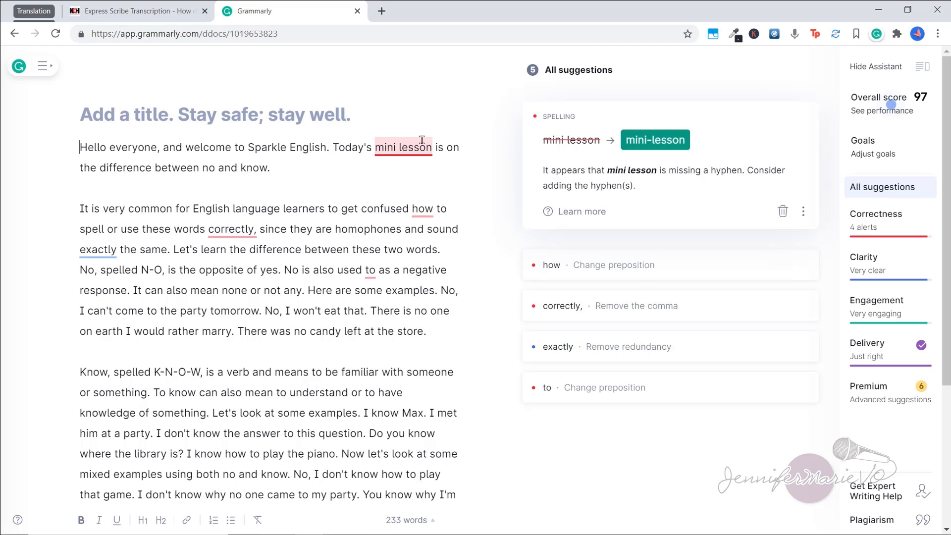
# Accept Grammarly's fixes: hyphenate 'mini-lesson' and remove the comma after 'correctly'
pyautogui.click(675, 144)
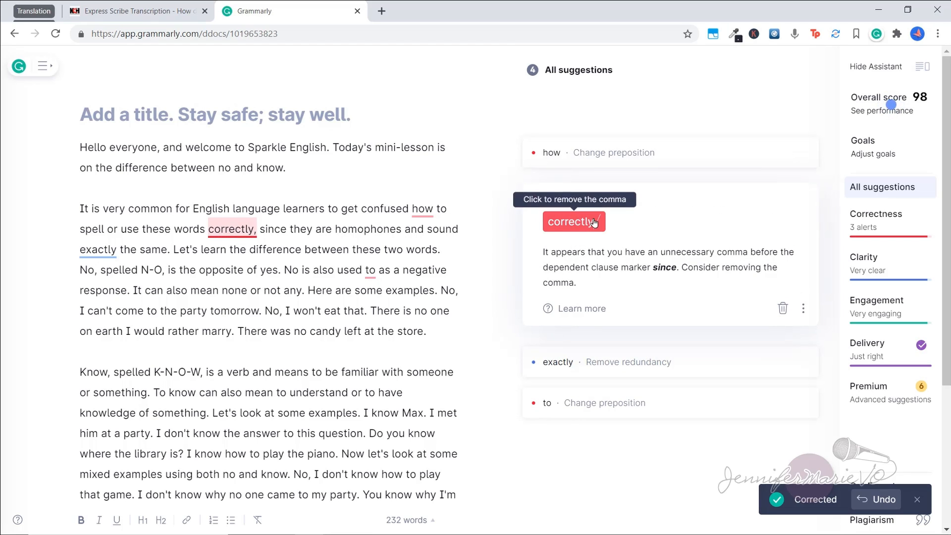
pyautogui.click(574, 222)
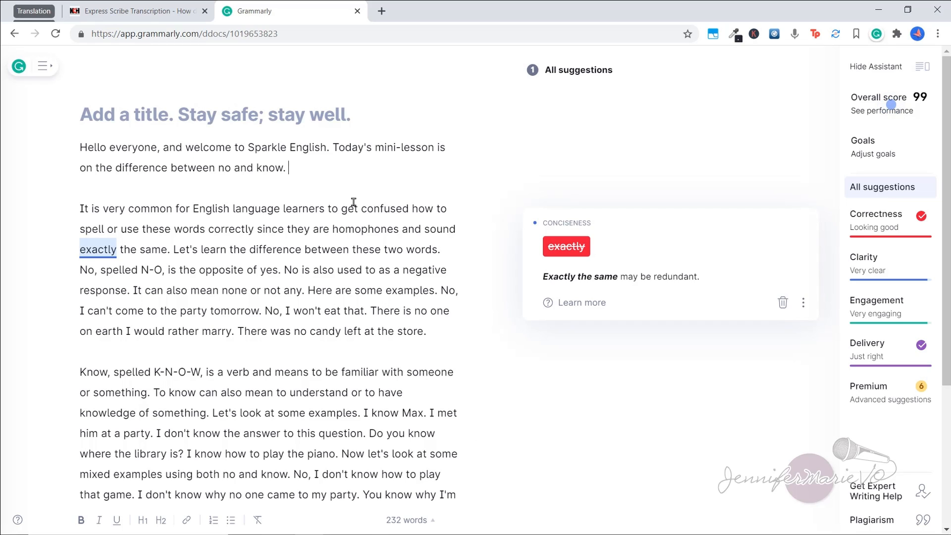
# Copy the whole proofread document from Grammarly
pyautogui.hotkey('ctrl', 'a')
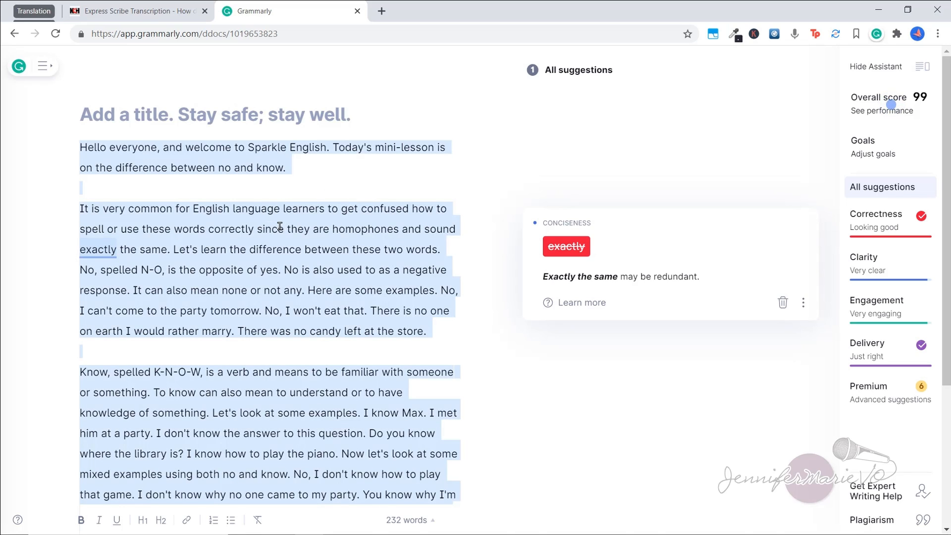
pyautogui.rightClick(281, 227)
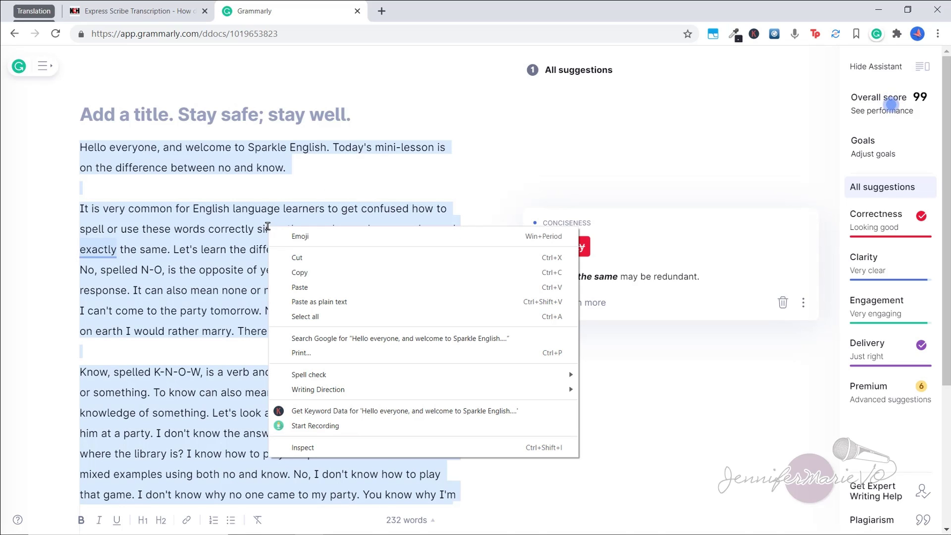
pyautogui.click(296, 277)
# Replace Notepad's old transcript text with the proofread version
pyautogui.click(452, 524)
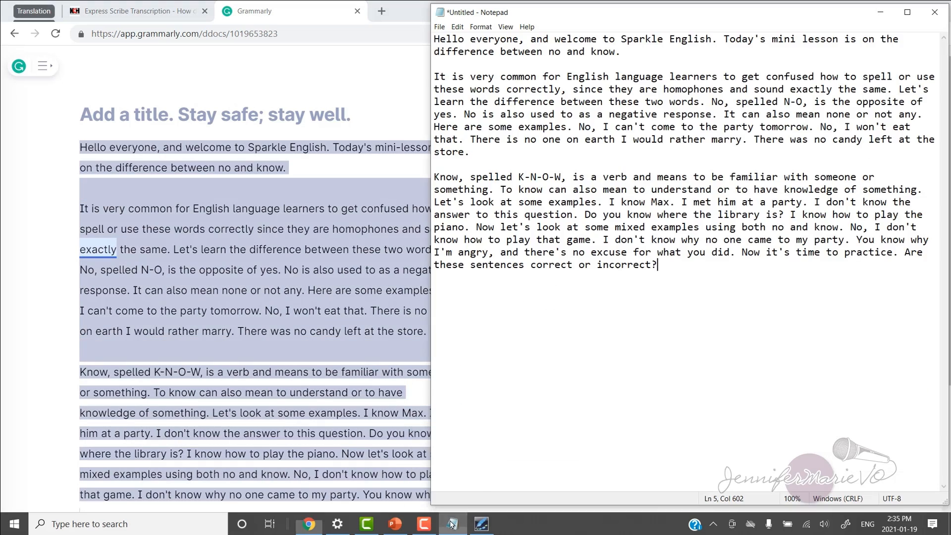
pyautogui.hotkey('ctrl', 'a')
pyautogui.press('Delete')
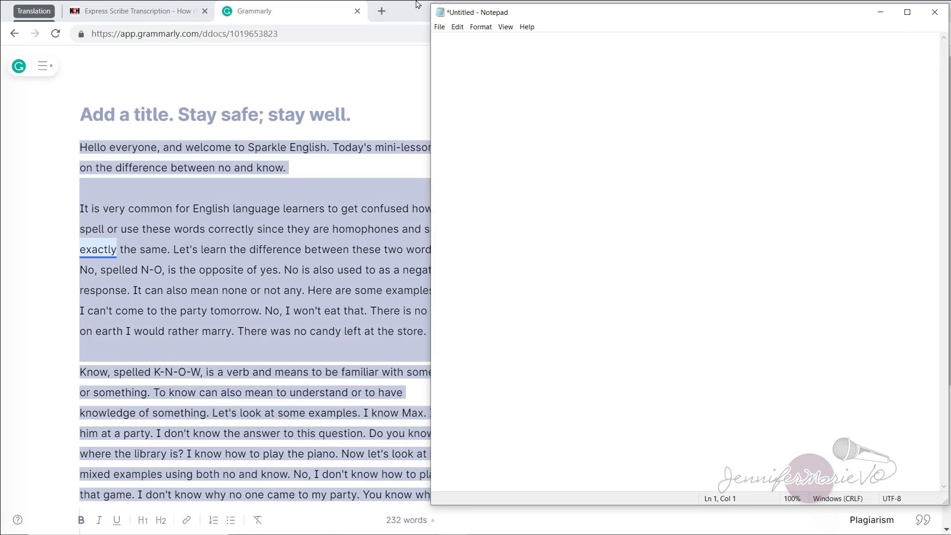
pyautogui.hotkey('ctrl', 'v')
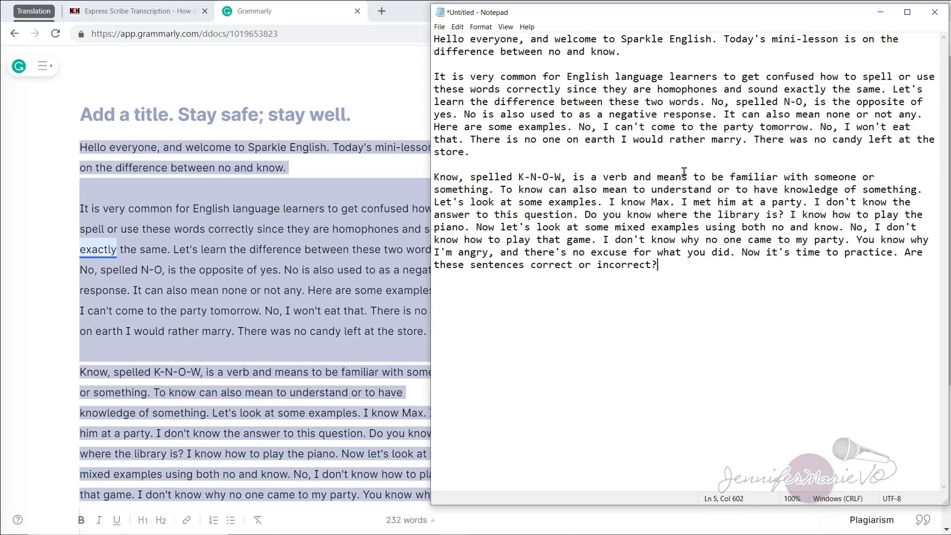